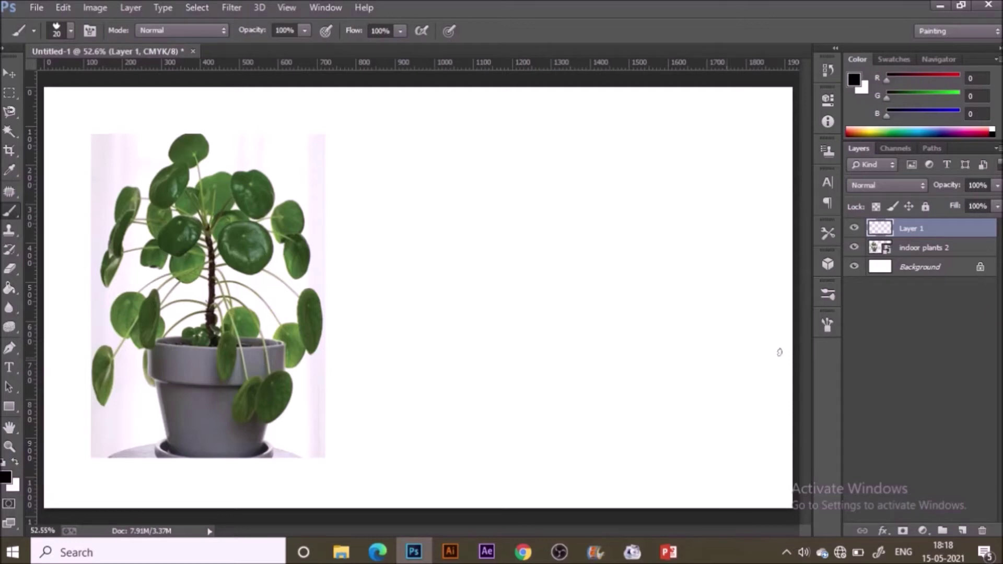
# - Sketch the sides and lower edge of the pot's rim in black with a 10 px brush, beside the reference photo
pyautogui.click(829, 298)
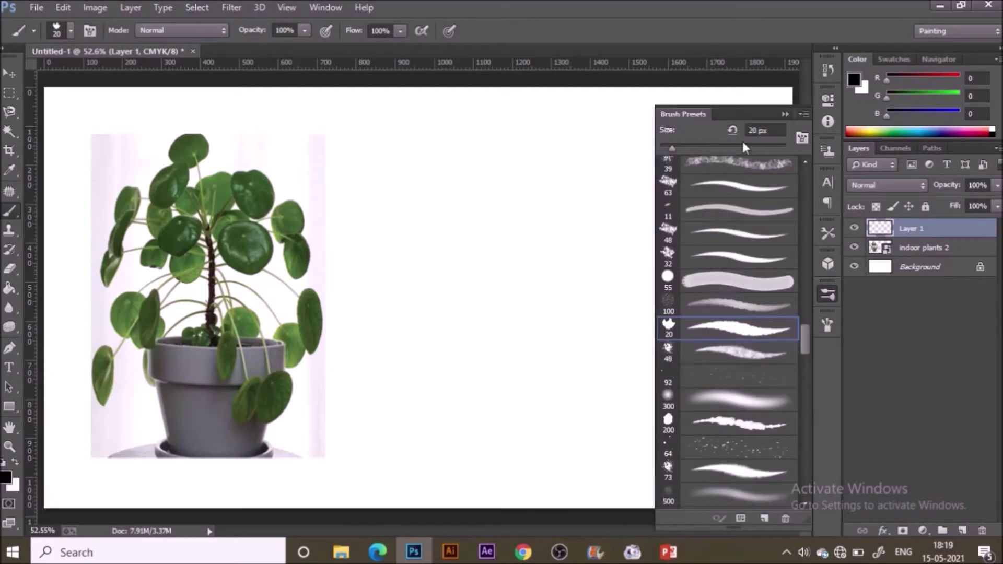
pyautogui.click(785, 114)
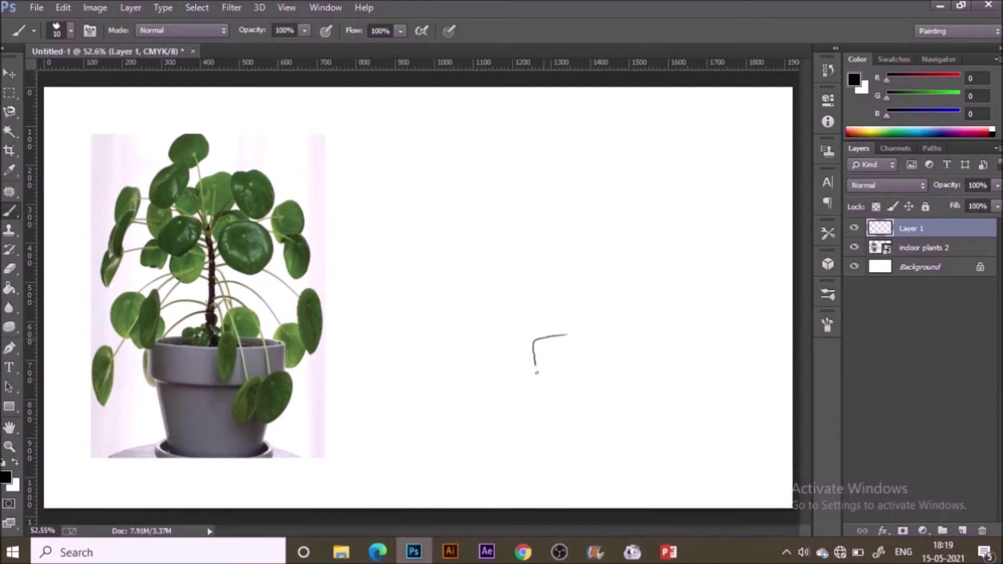
pyautogui.moveTo(551, 376); pyautogui.dragTo(568, 377)
pyautogui.moveTo(603, 329); pyautogui.dragTo(648, 329)
pyautogui.hotkey('ctrl', 'z')
pyautogui.moveTo(568, 376); pyautogui.dragTo(655, 376)
pyautogui.moveTo(672, 334); pyautogui.dragTo(673, 343)
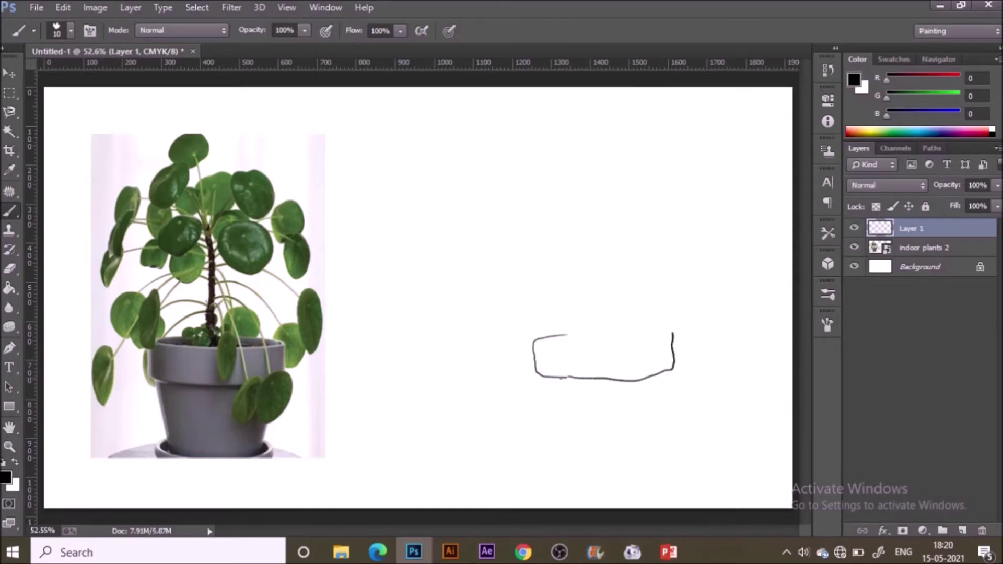
# - Complete the pot sketch with its tapered body and rim opening, and outline the plant's main trunk rising from it
pyautogui.moveTo(552, 416); pyautogui.dragTo(559, 450)
pyautogui.moveTo(626, 456); pyautogui.dragTo(655, 448)
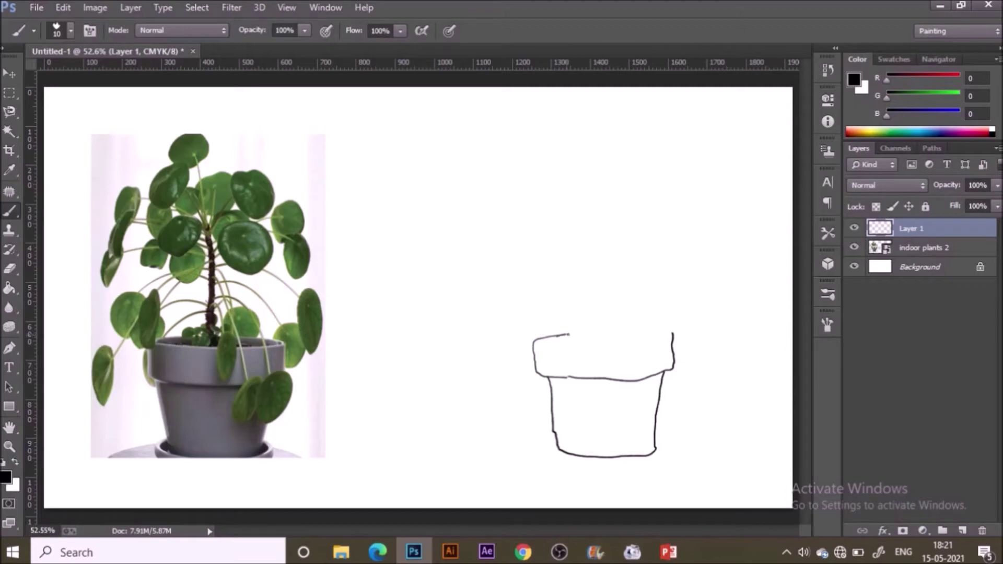
pyautogui.moveTo(569, 333); pyautogui.dragTo(653, 330)
pyautogui.moveTo(542, 344)
pyautogui.mouseDown()
pyautogui.moveTo(640, 345)
pyautogui.moveTo(644, 337)
pyautogui.moveTo(603, 221)
pyautogui.moveTo(617, 268)
pyautogui.moveTo(607, 342)
pyautogui.mouseUp()
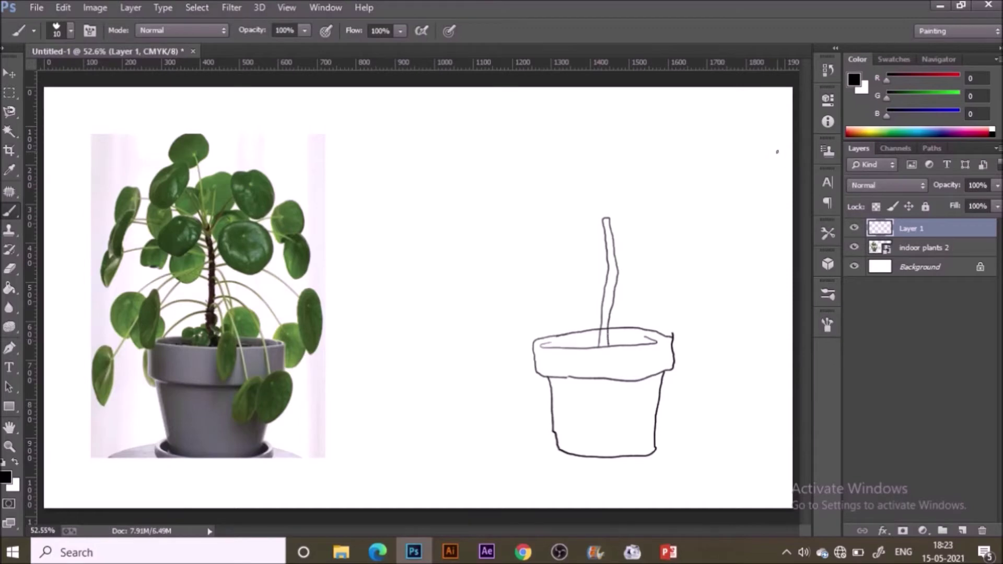
# - Sketch the outlines of the rounded leaves on the left side of the trunk, undoing faulty strokes
pyautogui.moveTo(510, 334)
pyautogui.mouseDown()
pyautogui.moveTo(515, 358)
pyautogui.moveTo(528, 328)
pyautogui.moveTo(486, 364)
pyautogui.moveTo(523, 362)
pyautogui.moveTo(520, 340)
pyautogui.mouseUp()
pyautogui.hotkey('ctrl', 'z')
pyautogui.hotkey('ctrl', 'z')
pyautogui.moveTo(557, 284)
pyautogui.mouseDown()
pyautogui.moveTo(562, 322)
pyautogui.moveTo(565, 274)
pyautogui.moveTo(574, 282)
pyautogui.moveTo(515, 305)
pyautogui.moveTo(577, 301)
pyautogui.moveTo(558, 330)
pyautogui.mouseUp()
pyautogui.moveTo(557, 226)
pyautogui.mouseDown()
pyautogui.moveTo(585, 252)
pyautogui.moveTo(598, 241)
pyautogui.moveTo(590, 232)
pyautogui.moveTo(503, 248)
pyautogui.moveTo(488, 277)
pyautogui.moveTo(507, 251)
pyautogui.moveTo(492, 241)
pyautogui.moveTo(519, 211)
pyautogui.moveTo(503, 185)
pyautogui.moveTo(520, 180)
pyautogui.moveTo(539, 212)
pyautogui.moveTo(519, 220)
pyautogui.mouseUp()
pyautogui.hotkey('ctrl', 'z')
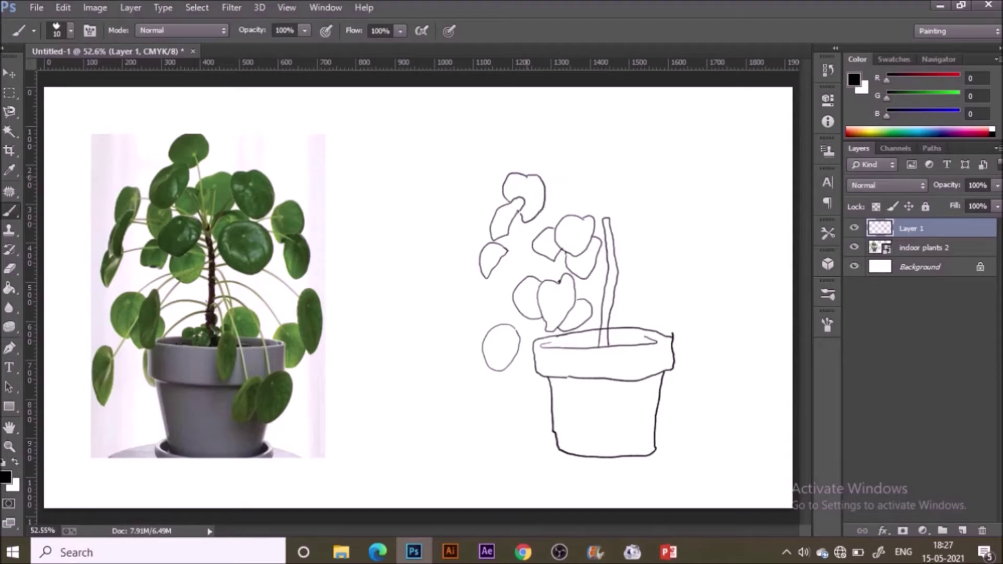
# - Sketch the leaf outlines above and to the right of the trunk, including those beside and behind the pot rim
pyautogui.moveTo(585, 156)
pyautogui.mouseDown()
pyautogui.moveTo(583, 195)
pyautogui.moveTo(571, 179)
pyautogui.moveTo(562, 220)
pyautogui.moveTo(572, 218)
pyautogui.mouseUp()
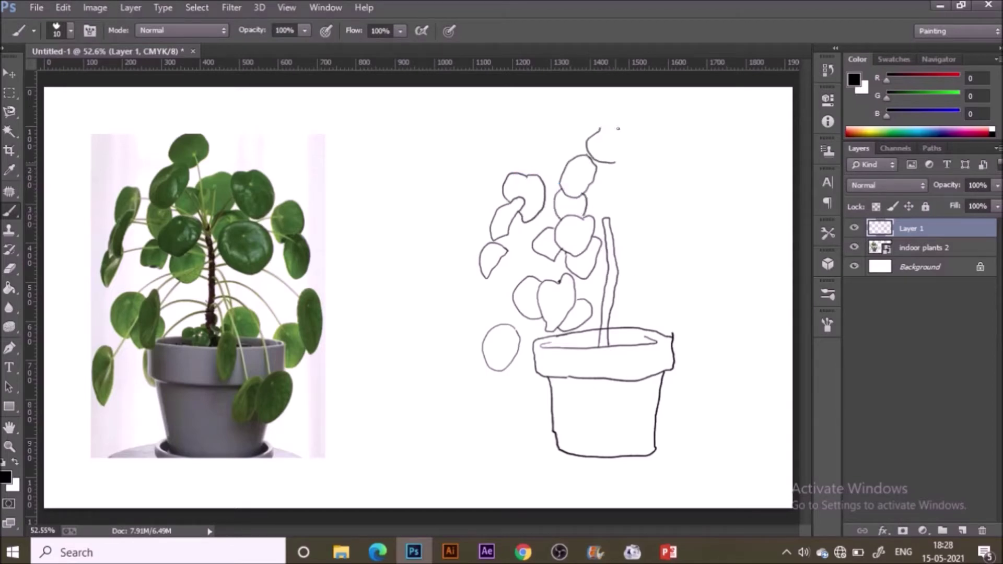
pyautogui.moveTo(631, 140)
pyautogui.mouseDown()
pyautogui.moveTo(617, 164)
pyautogui.moveTo(636, 222)
pyautogui.moveTo(641, 171)
pyautogui.mouseUp()
pyautogui.moveTo(646, 231)
pyautogui.mouseDown()
pyautogui.moveTo(652, 286)
pyautogui.moveTo(669, 238)
pyautogui.moveTo(646, 232)
pyautogui.moveTo(715, 211)
pyautogui.moveTo(680, 206)
pyautogui.mouseUp()
pyautogui.moveTo(700, 238)
pyautogui.mouseDown()
pyautogui.moveTo(721, 284)
pyautogui.moveTo(697, 243)
pyautogui.mouseUp()
pyautogui.moveTo(734, 315)
pyautogui.mouseDown()
pyautogui.moveTo(721, 371)
pyautogui.moveTo(684, 419)
pyautogui.moveTo(671, 377)
pyautogui.mouseUp()
pyautogui.moveTo(632, 326)
pyautogui.mouseDown()
pyautogui.moveTo(659, 307)
pyautogui.moveTo(674, 336)
pyautogui.mouseUp()
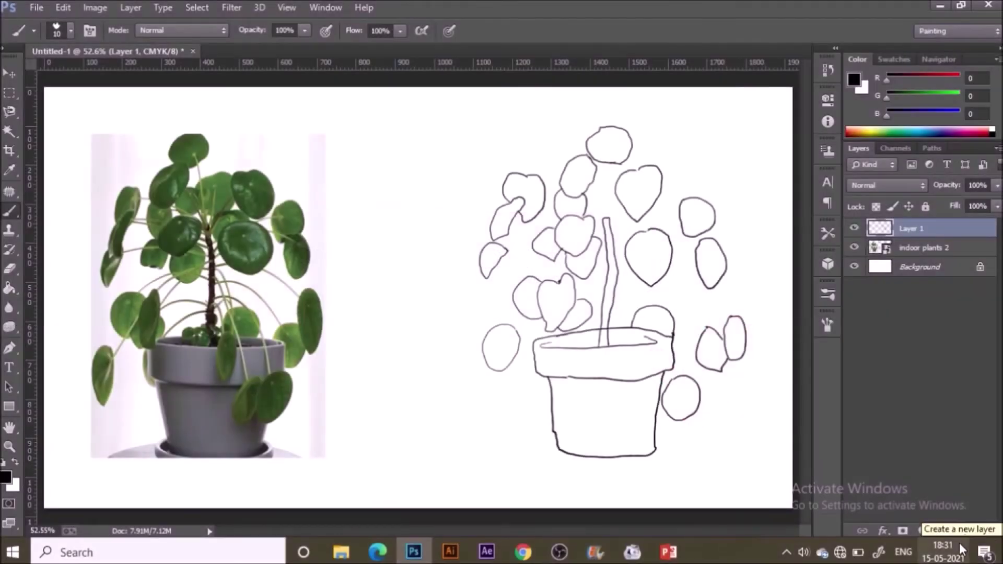
# - Add a new layer above the sketch and sample a dark green from the large central leaf in the photo
pyautogui.click(963, 532)
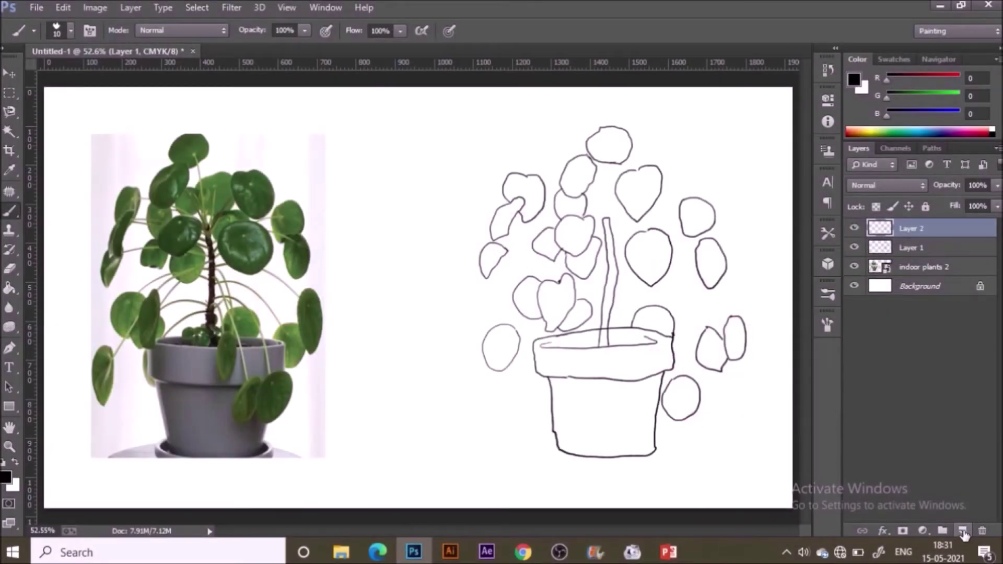
pyautogui.press('i')
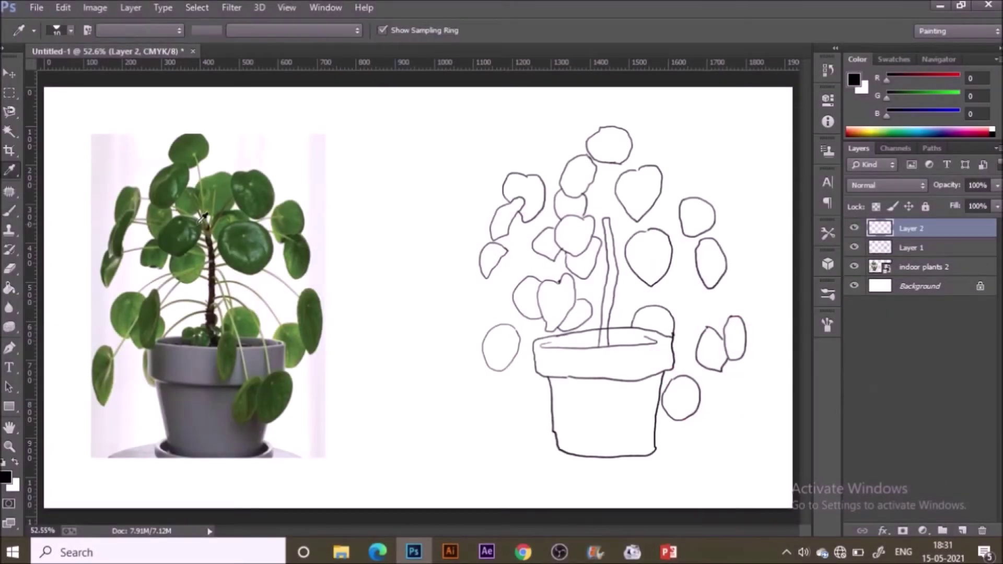
pyautogui.click(237, 236)
pyautogui.press('b')
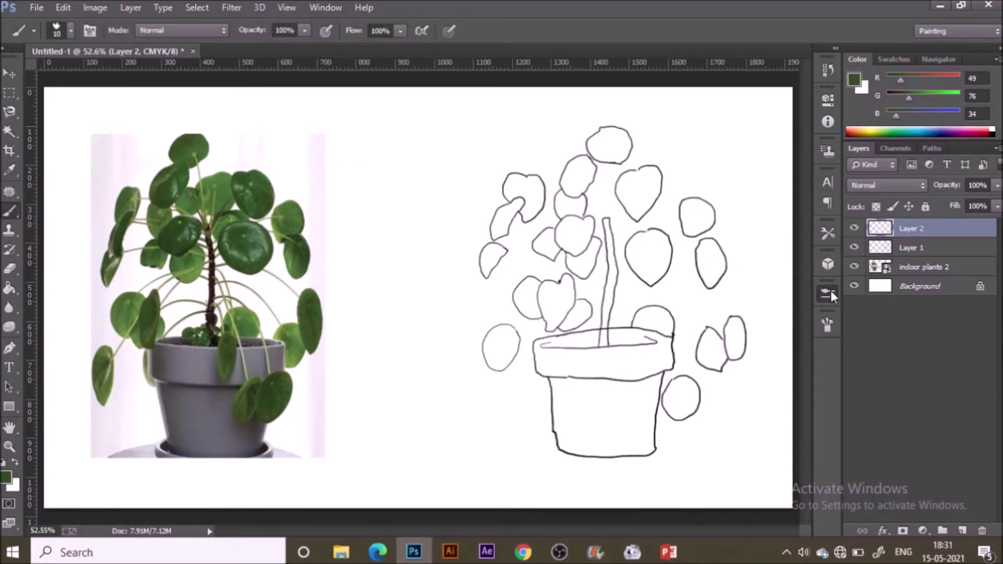
# - Choose the Hard Round brush at 90 px and stamp a dark green swatch between the photo and the sketch
pyautogui.click(829, 293)
pyautogui.scroll(10, 804, 178)
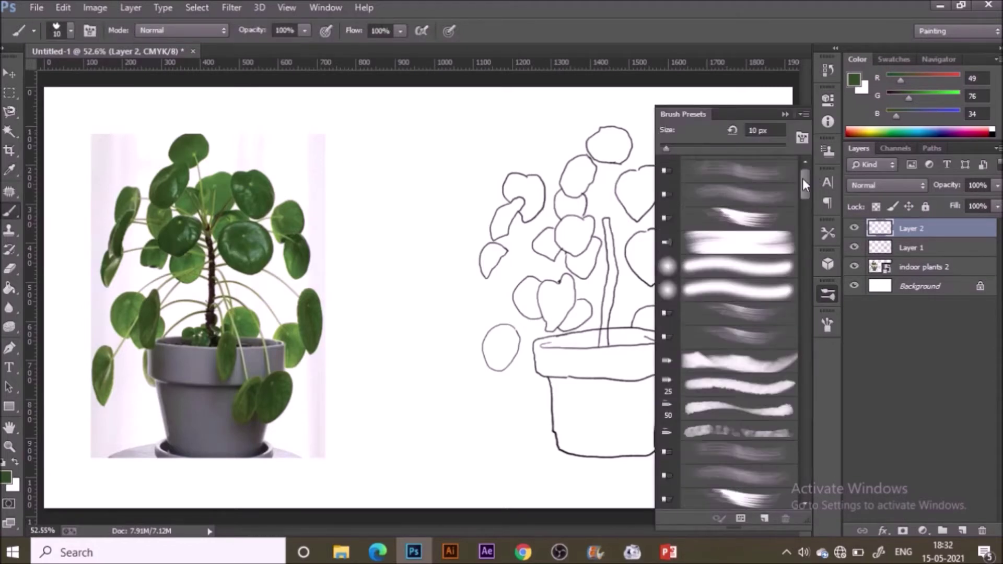
pyautogui.doubleClick(762, 193)
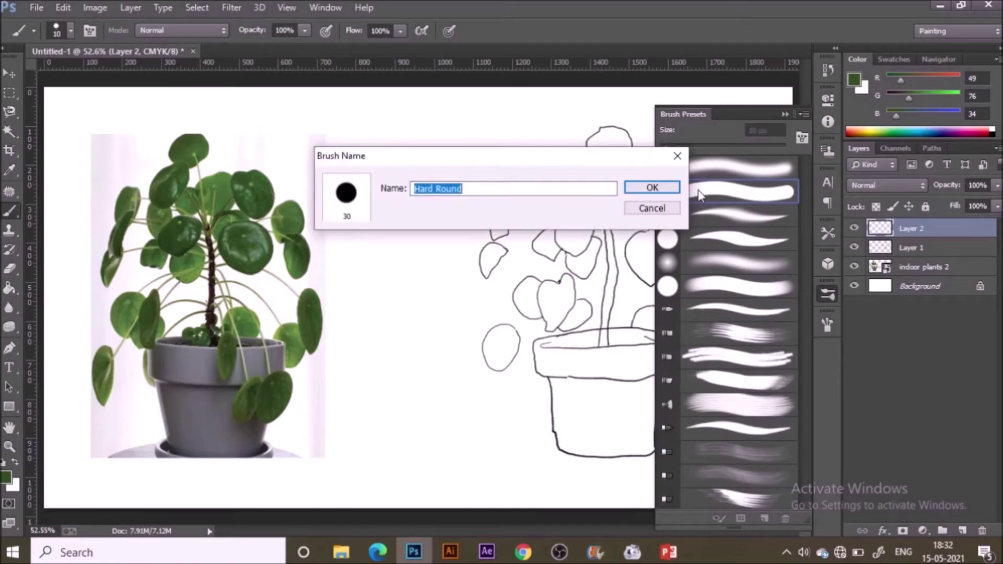
pyautogui.click(662, 190)
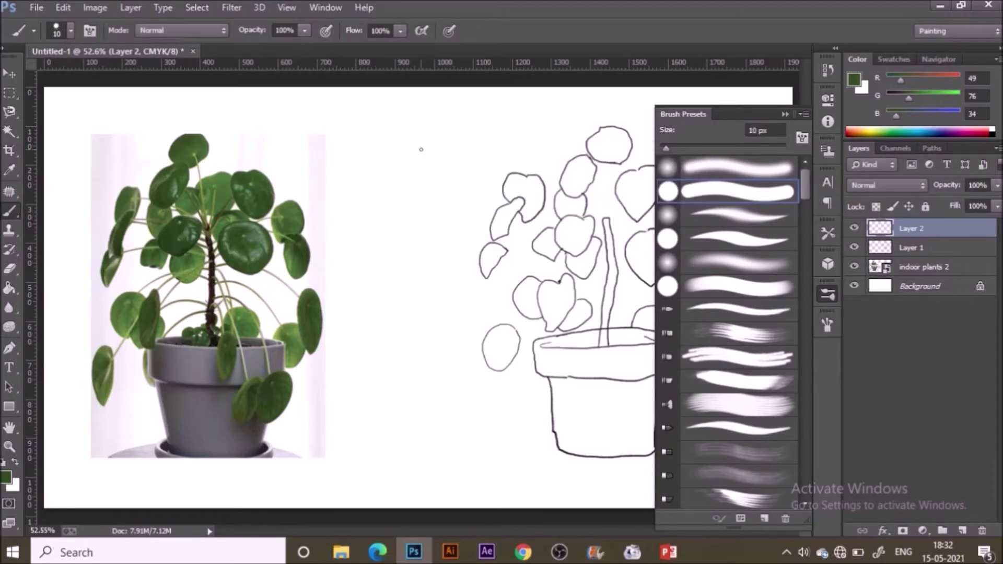
pyautogui.press(']')
pyautogui.press(']')
pyautogui.press(']')
pyautogui.press(']')
pyautogui.press(']')
pyautogui.press(']')
pyautogui.press(']')
pyautogui.press(']')
pyautogui.press(']')
pyautogui.press(']')
pyautogui.press('[')
pyautogui.press('[')
pyautogui.click(404, 128)
# - Sample a mid green from an upper leaf in the photo and stamp it as a swatch beside the dark green one
pyautogui.press('i')
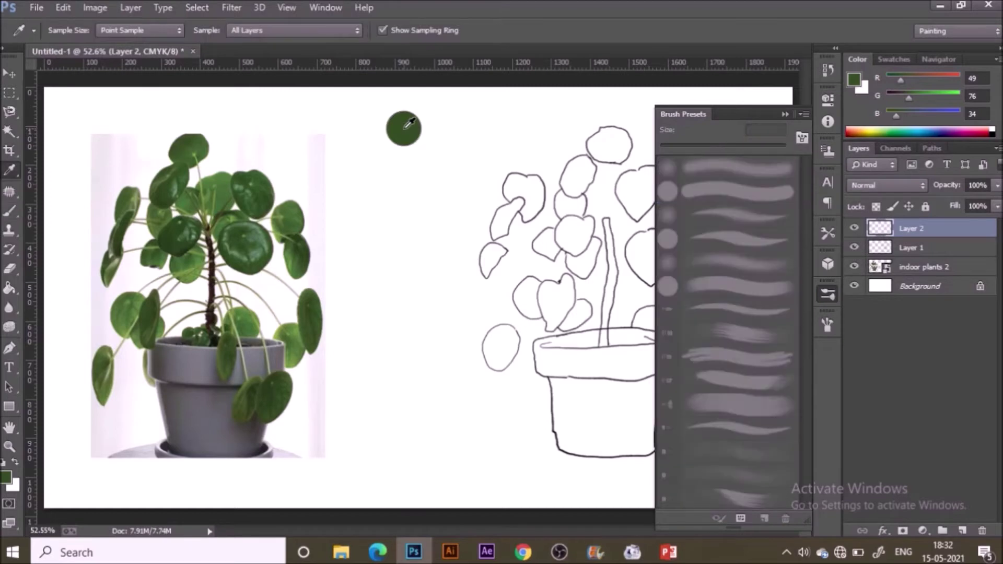
pyautogui.click(231, 190)
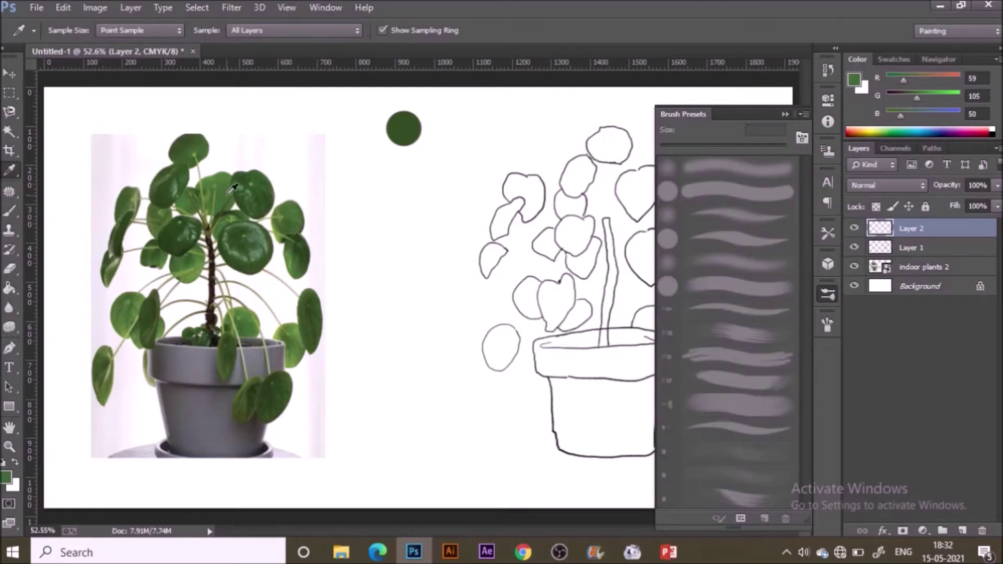
pyautogui.press('b')
pyautogui.click(453, 125)
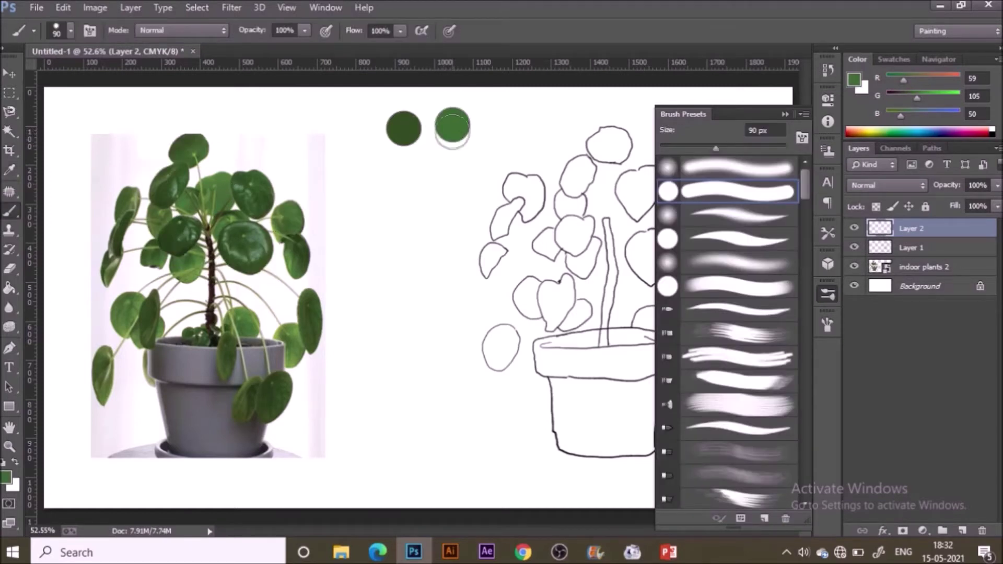
pyautogui.hotkey('ctrl', 'z')
pyautogui.click(443, 129)
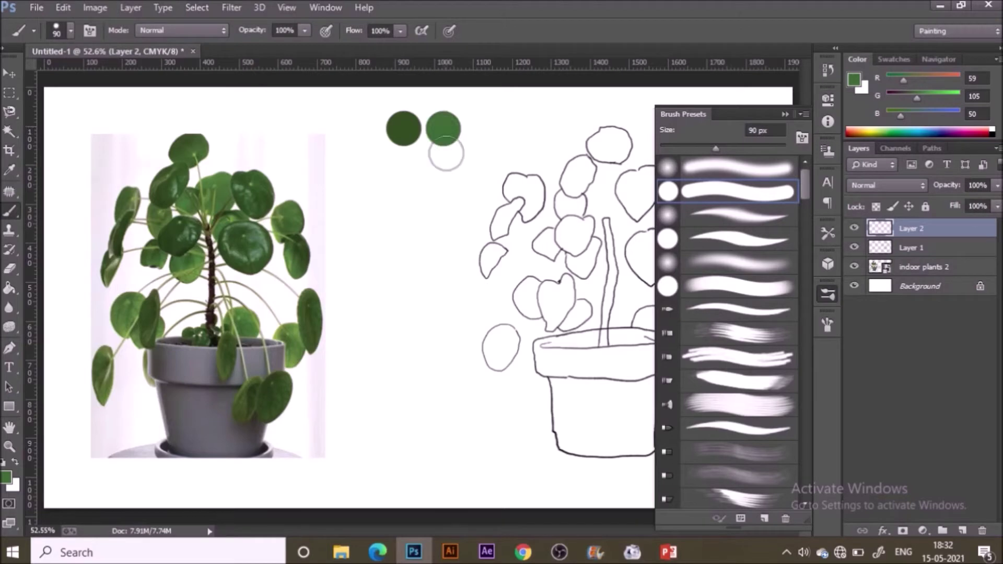
# - Sample a light yellowish green from the edge of the photo's right-hand hanging leaf and stamp it as the third swatch in the row
pyautogui.press('i')
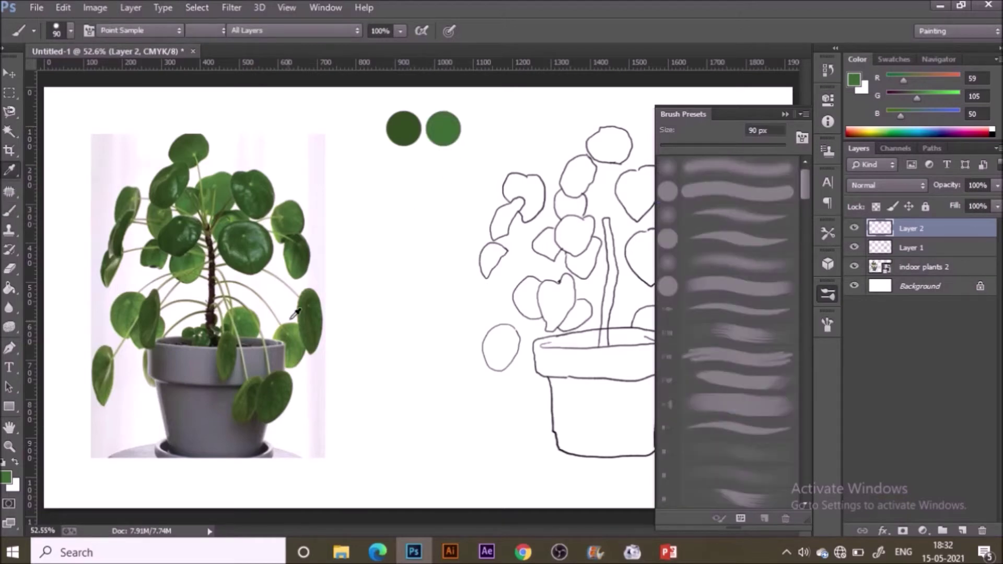
pyautogui.moveTo(295, 312)
pyautogui.mouseDown()
pyautogui.moveTo(293, 335)
pyautogui.moveTo(313, 334)
pyautogui.moveTo(303, 324)
pyautogui.moveTo(280, 355)
pyautogui.moveTo(300, 323)
pyautogui.mouseUp()
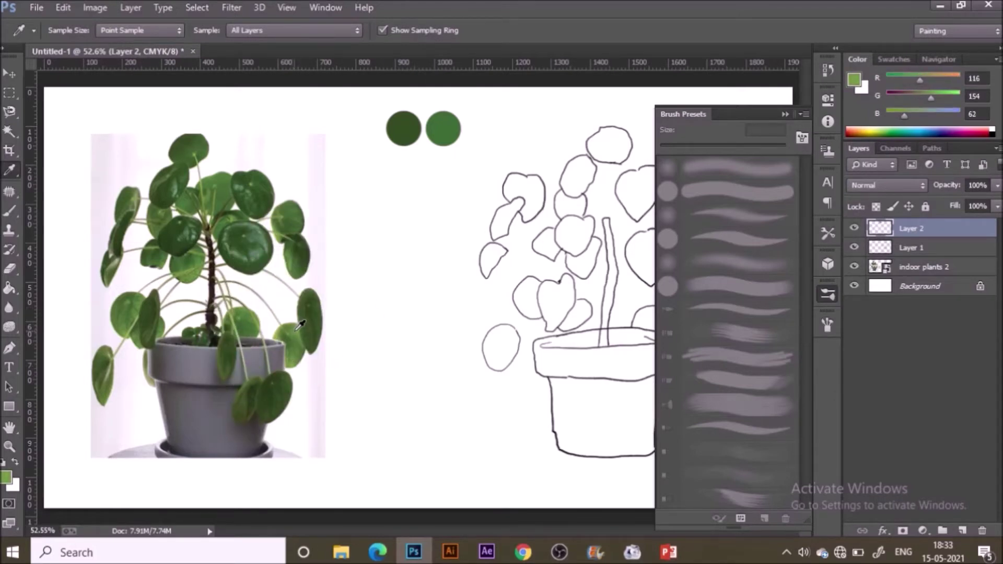
pyautogui.press('b')
pyautogui.click(484, 127)
# - Sample the trunk's dark brown and a pale green near the pot rim, and stamp both as a second row of swatches
pyautogui.press('i')
pyautogui.click(210, 293)
pyautogui.press('b')
pyautogui.click(425, 161)
pyautogui.press('i')
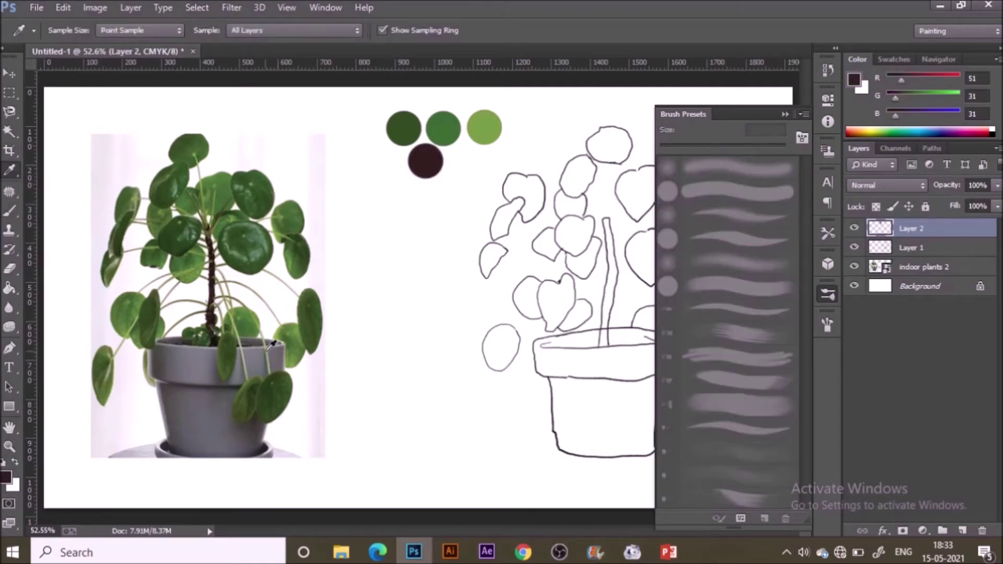
pyautogui.click(272, 342)
pyautogui.press('b')
pyautogui.click(465, 162)
# - Sample a medium green from the lower-left leaf in the photo and stamp it as a single swatch beneath the second row
pyautogui.press('i')
pyautogui.click(116, 319)
pyautogui.press('b')
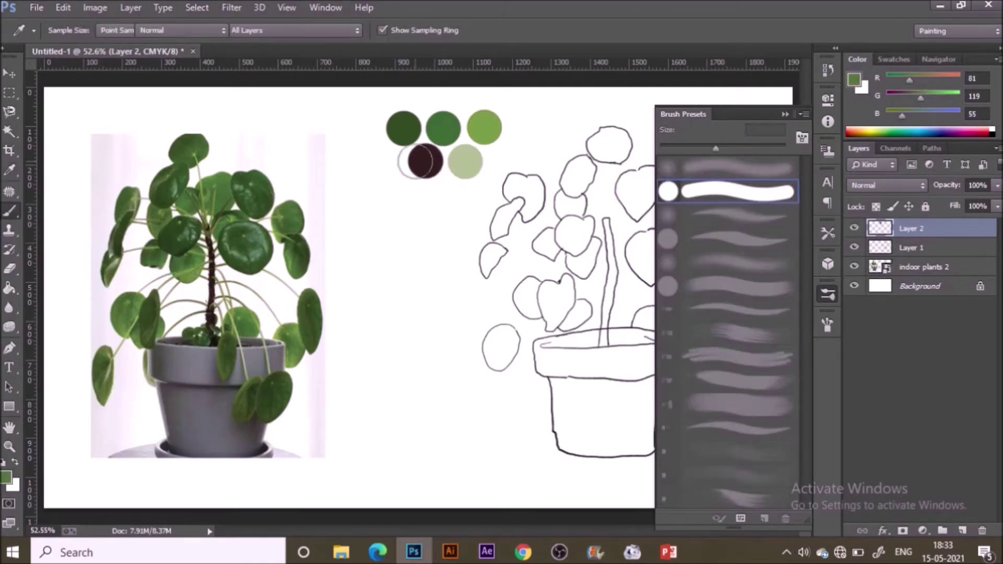
pyautogui.click(447, 195)
pyautogui.click(785, 114)
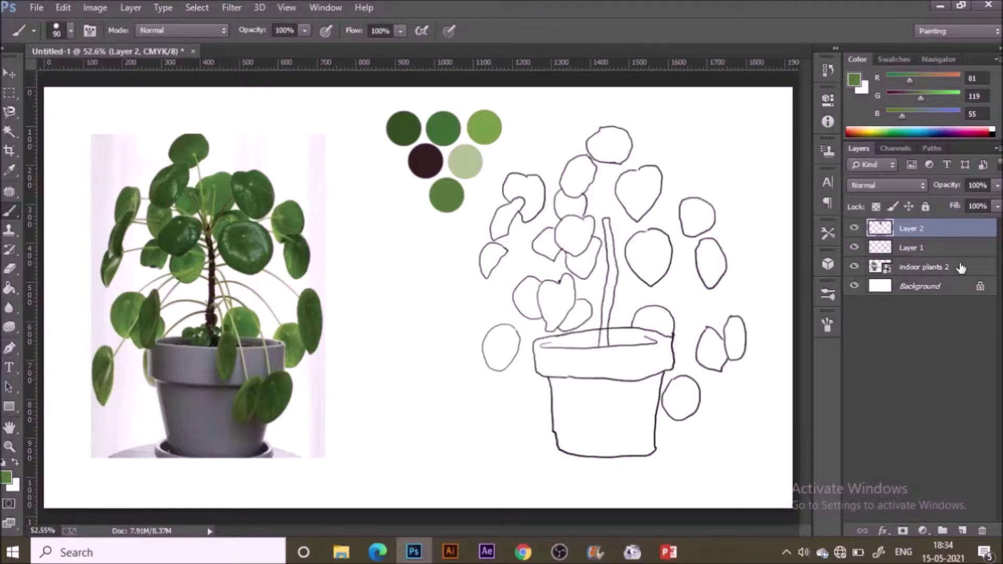
# - Add one new layer directly above the indoor plants 2 layer, beneath the sketch layer
pyautogui.click(919, 248)
pyautogui.click(922, 268)
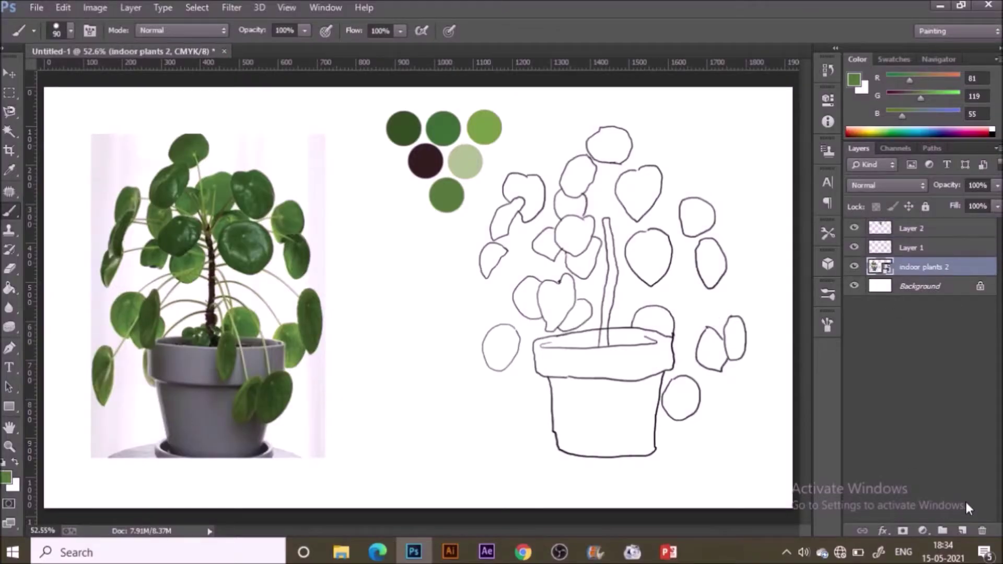
pyautogui.click(962, 530)
pyautogui.click(962, 531)
pyautogui.hotkey('ctrl', 'z')
# - Select the rough-edged 20 px brush preset and reduce its size to 9 px
pyautogui.click(827, 325)
pyautogui.click(827, 294)
pyautogui.scroll(-8, 806, 350)
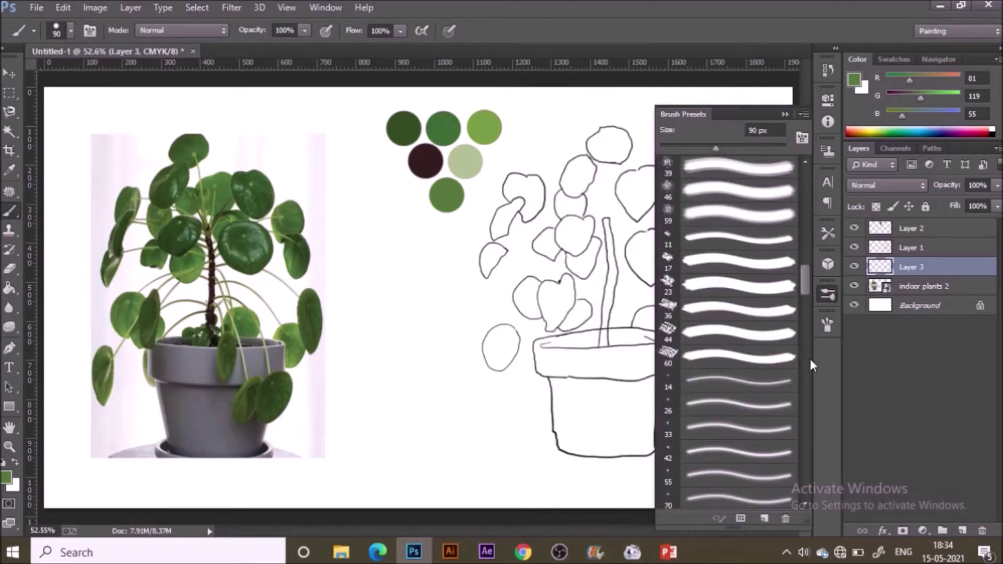
pyautogui.scroll(-3, 807, 354)
pyautogui.scroll(-1, 789, 276)
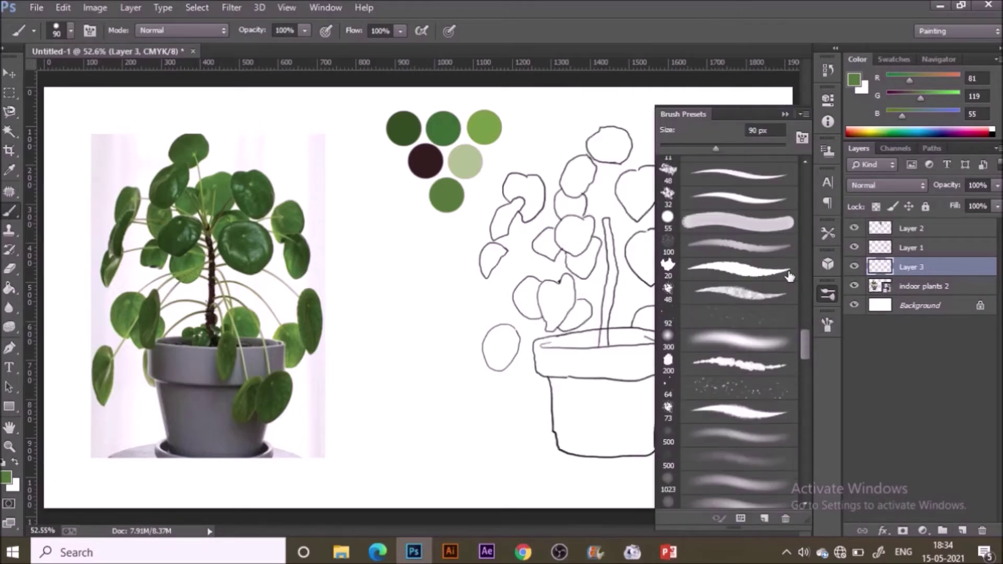
pyautogui.click(789, 276)
pyautogui.click(768, 272)
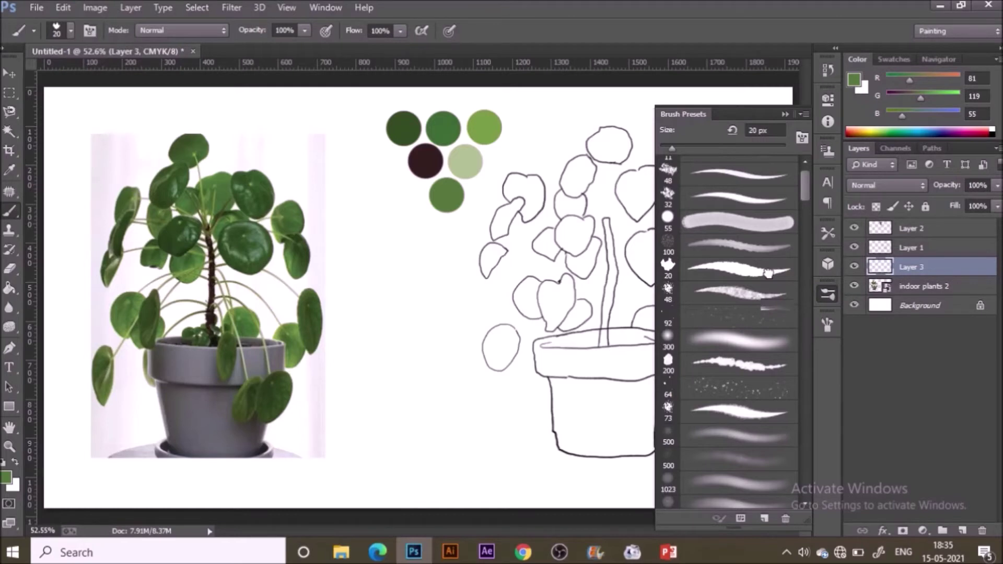
pyautogui.click(805, 337)
pyautogui.click(805, 337)
pyautogui.click(806, 337)
pyautogui.click(805, 337)
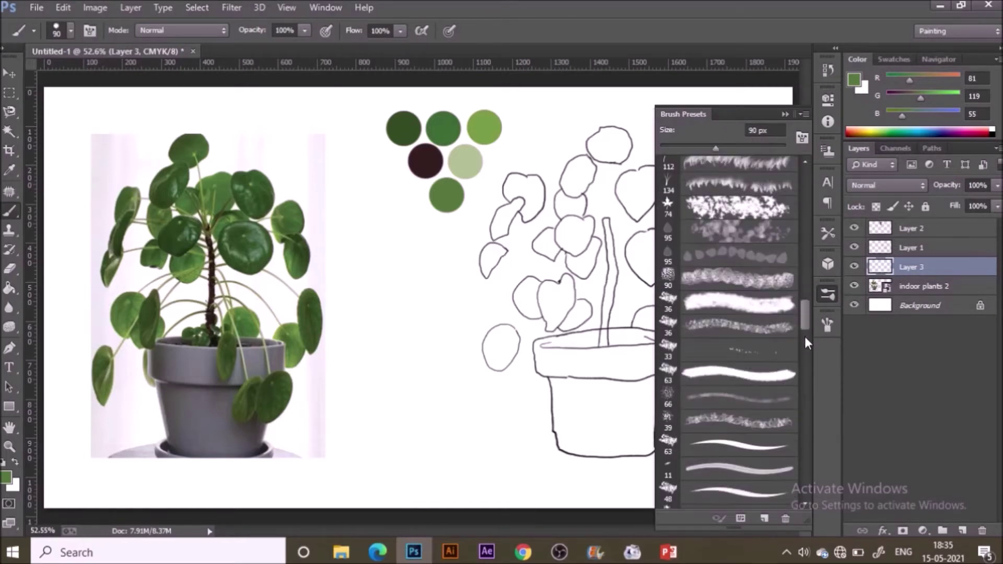
pyautogui.scroll(-5, 803, 342)
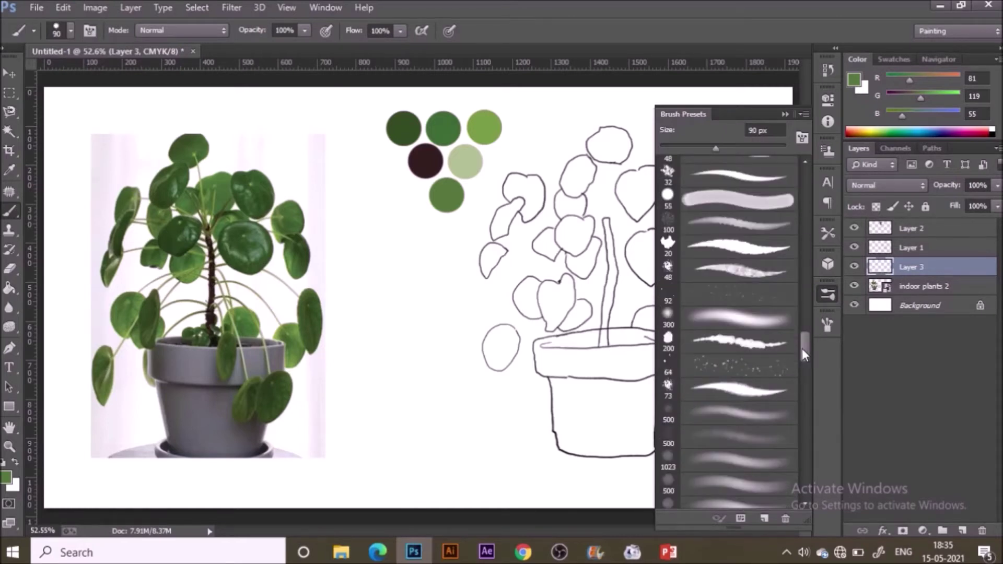
pyautogui.click(753, 250)
pyautogui.click(758, 252)
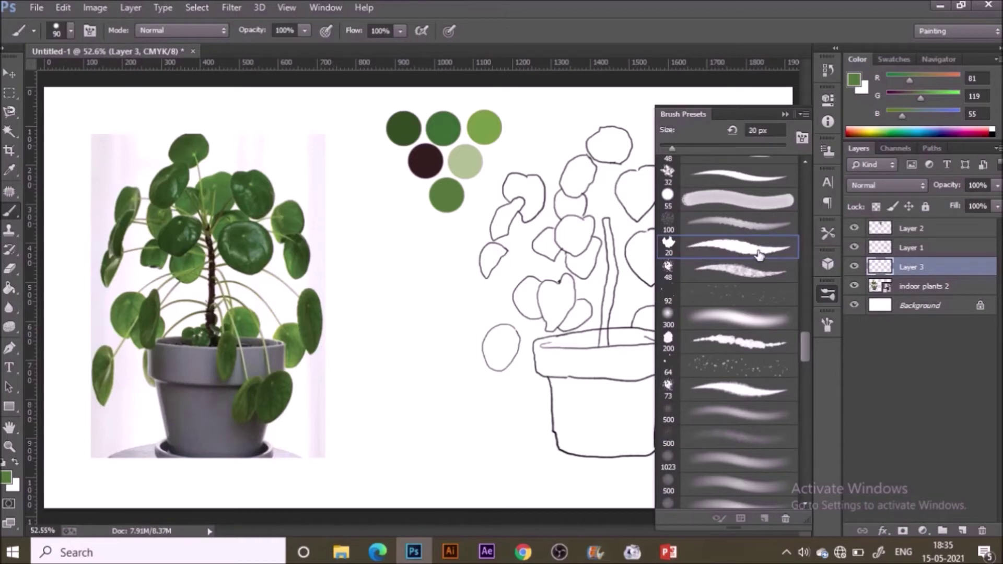
pyautogui.press('[')
pyautogui.press('[')
pyautogui.press('[')
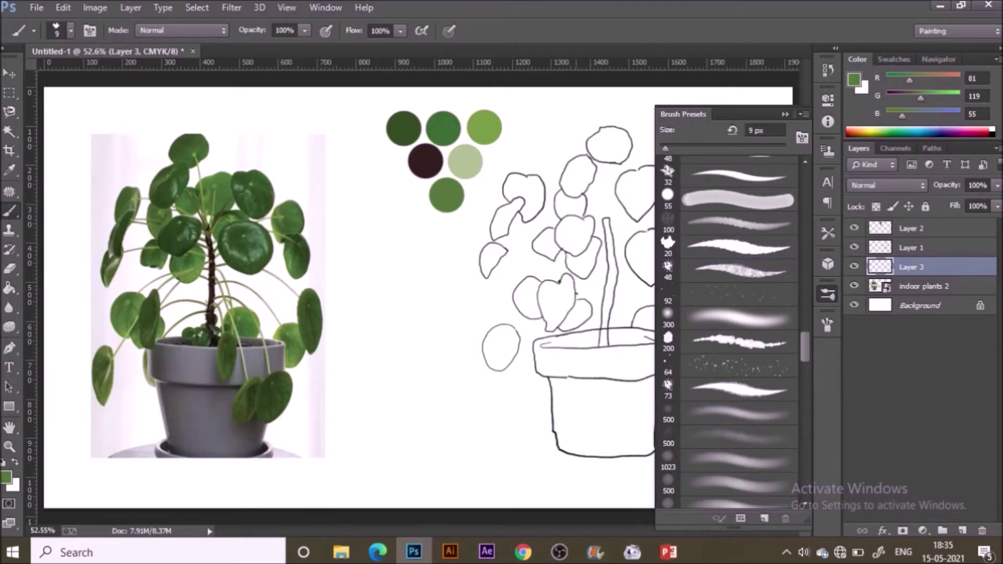
pyautogui.click(785, 114)
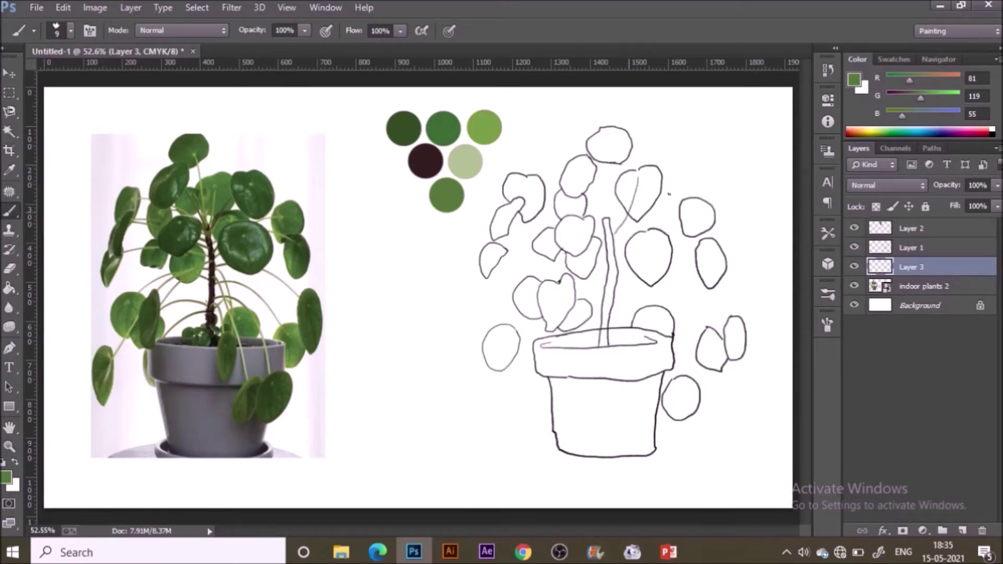
# - Paint medium-green stems on Layer 3 linking the upper leaves of the plant to the trunk's top
pyautogui.moveTo(639, 182); pyautogui.dragTo(613, 230)
pyautogui.moveTo(633, 203)
pyautogui.mouseDown()
pyautogui.moveTo(612, 235)
pyautogui.moveTo(626, 248)
pyautogui.mouseUp()
pyautogui.moveTo(526, 177); pyautogui.dragTo(606, 224)
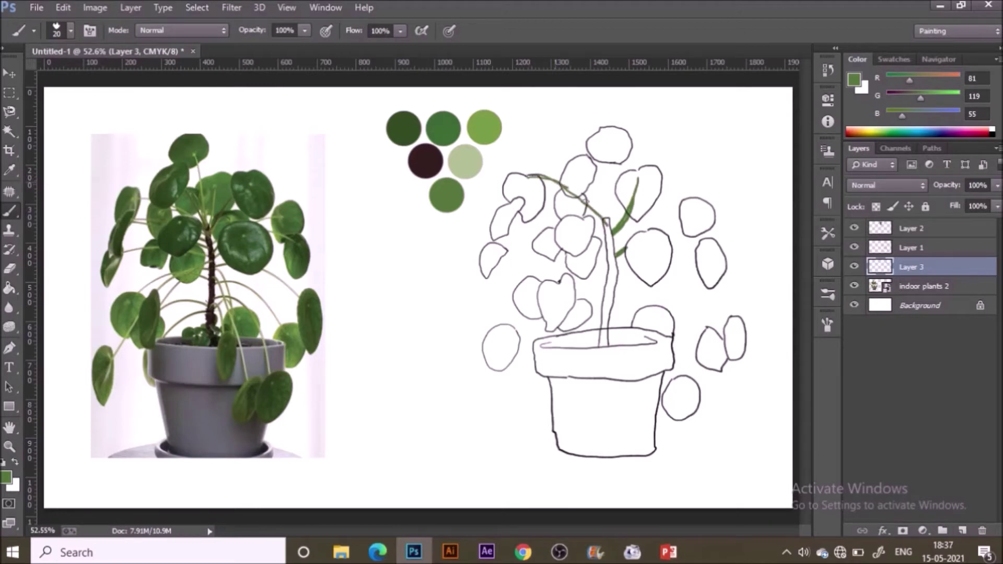
pyautogui.moveTo(593, 177); pyautogui.dragTo(606, 222)
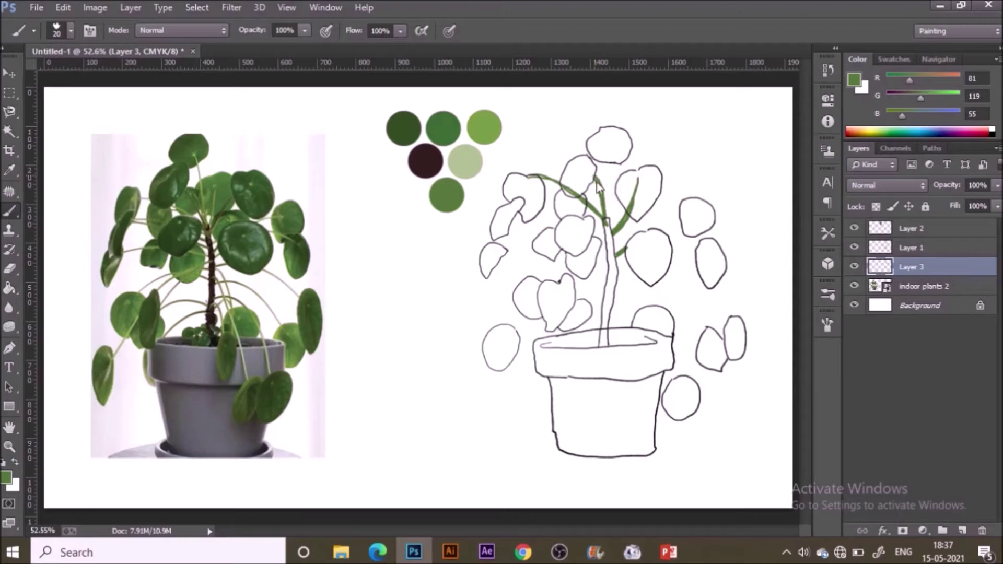
pyautogui.moveTo(616, 155)
pyautogui.mouseDown()
pyautogui.moveTo(621, 177)
pyautogui.moveTo(606, 223)
pyautogui.mouseUp()
pyautogui.moveTo(617, 154); pyautogui.dragTo(611, 213)
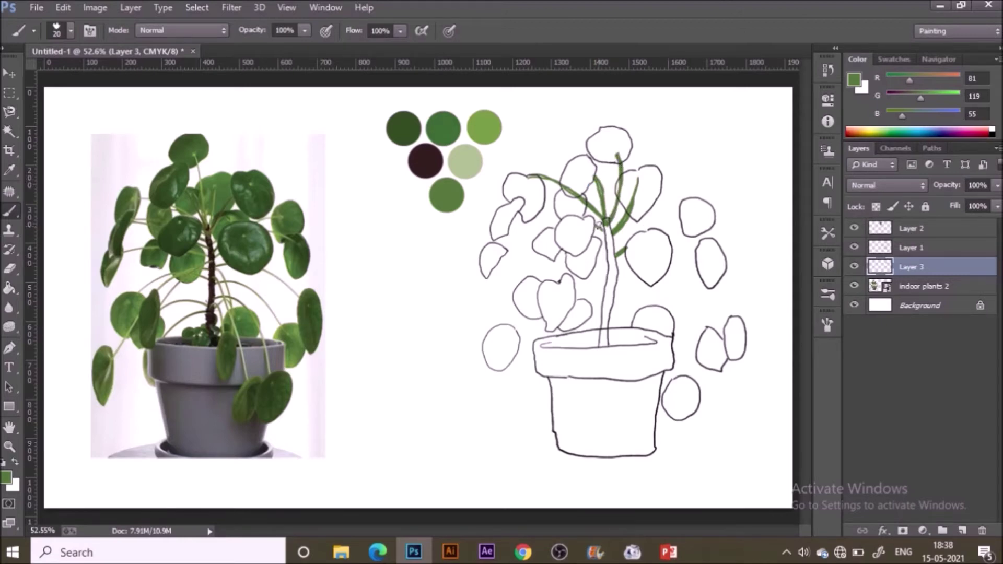
# - Paint green stems to the two upper-right leaves and a short stem to the leaf behind the pot rim
pyautogui.moveTo(689, 209)
pyautogui.mouseDown()
pyautogui.moveTo(642, 229)
pyautogui.moveTo(711, 263)
pyautogui.mouseUp()
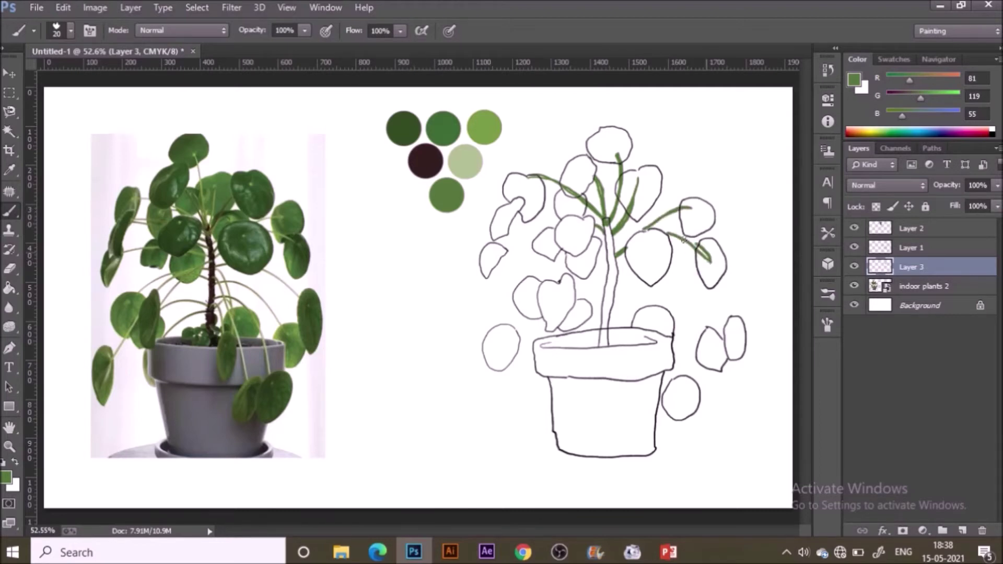
pyautogui.moveTo(676, 231); pyautogui.dragTo(658, 231)
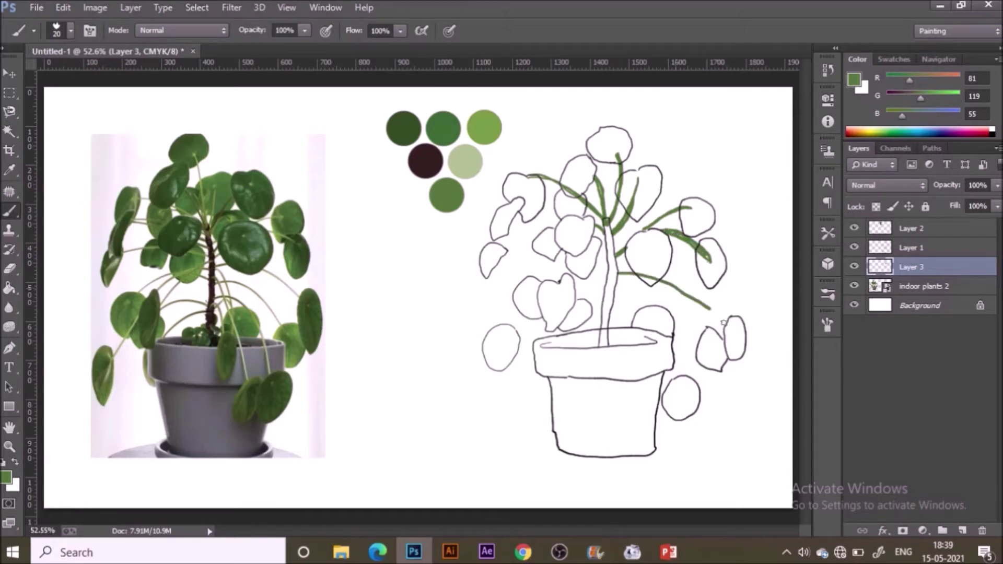
pyautogui.moveTo(617, 281); pyautogui.dragTo(645, 311)
pyautogui.moveTo(620, 270); pyautogui.dragTo(663, 298)
pyautogui.hotkey('ctrl', 'z')
pyautogui.moveTo(618, 270)
pyautogui.mouseDown()
pyautogui.moveTo(664, 282)
pyautogui.moveTo(704, 328)
pyautogui.mouseUp()
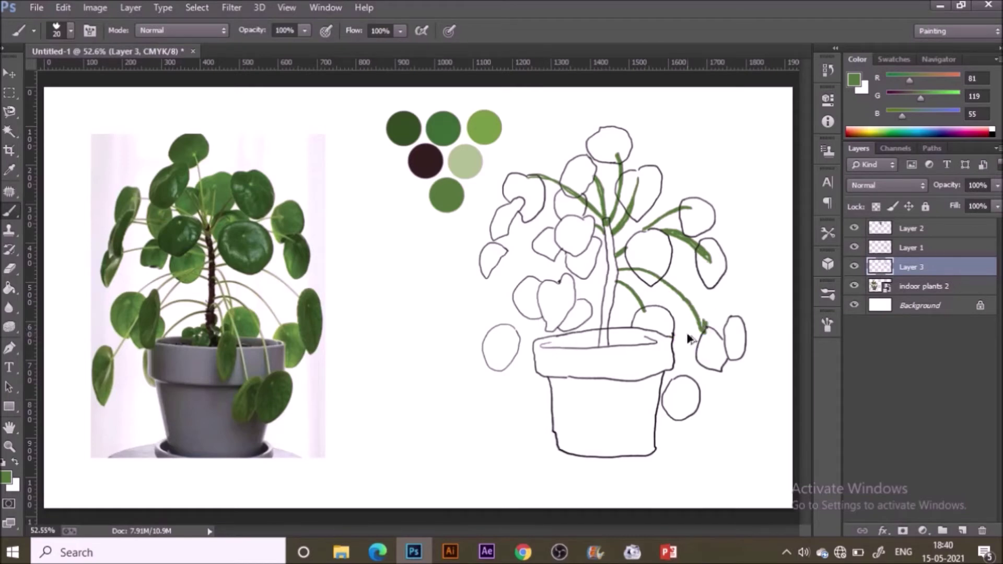
pyautogui.hotkey('ctrl', 'z')
pyautogui.moveTo(616, 269)
pyautogui.mouseDown()
pyautogui.moveTo(687, 305)
pyautogui.moveTo(702, 332)
pyautogui.mouseUp()
pyautogui.hotkey('ctrl', 'z')
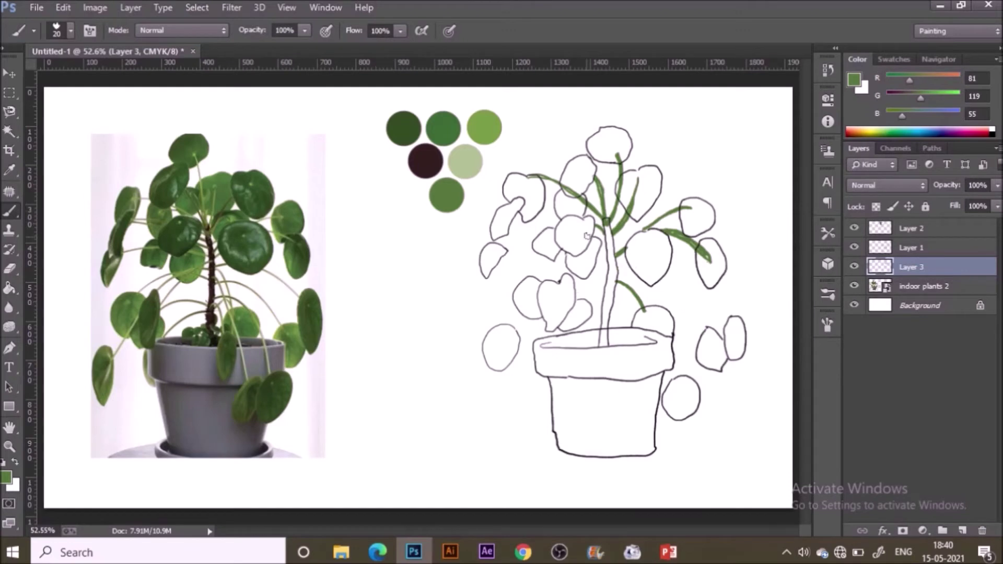
# - Paint curved green stems from the trunk to the leaves along the plant's left side
pyautogui.moveTo(607, 256)
pyautogui.mouseDown()
pyautogui.moveTo(552, 242)
pyautogui.moveTo(508, 249)
pyautogui.mouseUp()
pyautogui.moveTo(512, 210); pyautogui.dragTo(605, 221)
pyautogui.moveTo(559, 282); pyautogui.dragTo(610, 258)
pyautogui.moveTo(578, 299); pyautogui.dragTo(606, 279)
pyautogui.moveTo(514, 329); pyautogui.dragTo(611, 272)
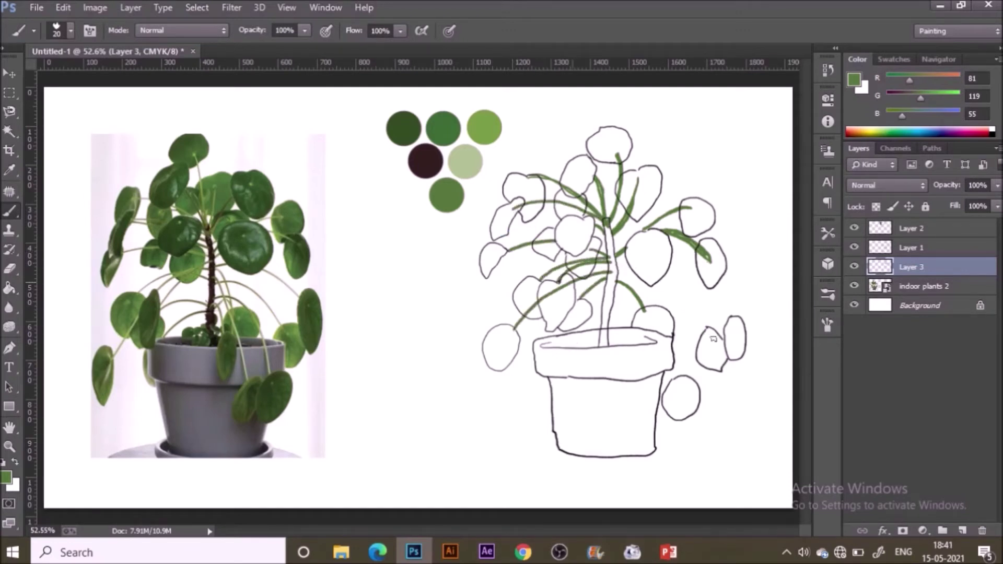
# - Paint long drooping green stems from the trunk to the three lower-right leaves
pyautogui.moveTo(734, 319); pyautogui.dragTo(621, 265)
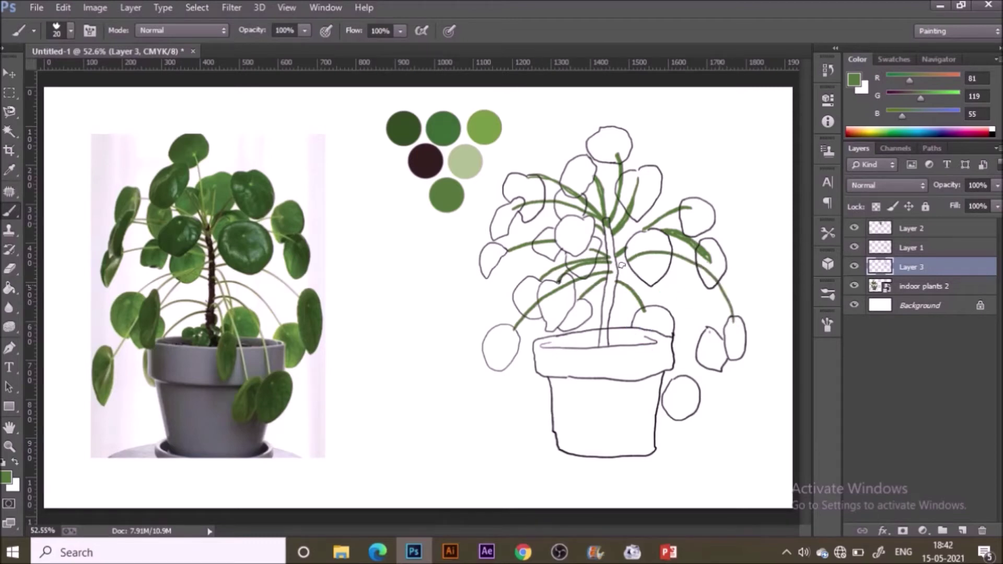
pyautogui.moveTo(710, 330); pyautogui.dragTo(614, 278)
pyautogui.moveTo(681, 389)
pyautogui.mouseDown()
pyautogui.moveTo(615, 328)
pyautogui.moveTo(608, 305)
pyautogui.mouseUp()
pyautogui.hotkey('ctrl', 'z')
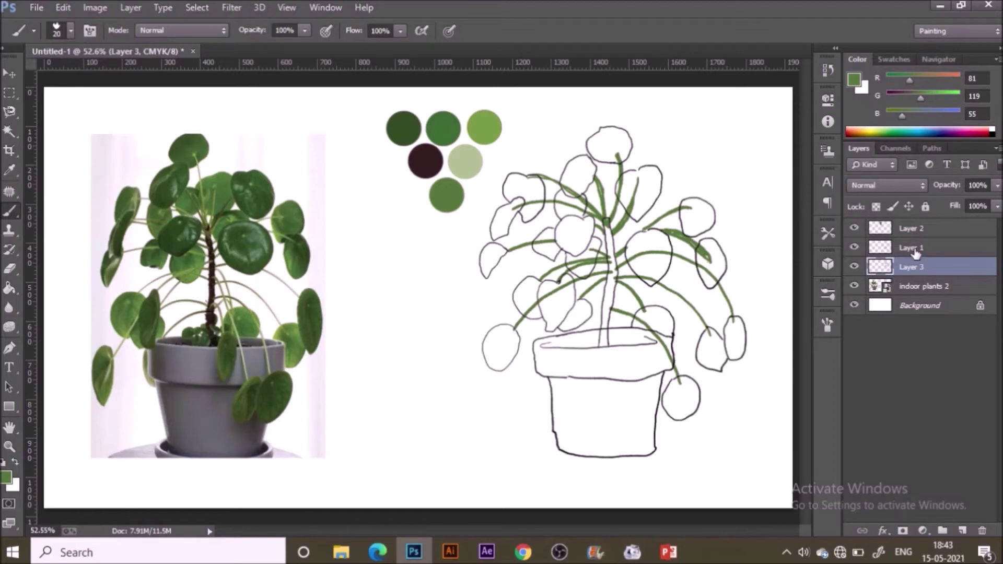
# - Fill the trunk above the pot rim with the sampled dark brown swatch on a new layer above Layer 3
pyautogui.click(963, 530)
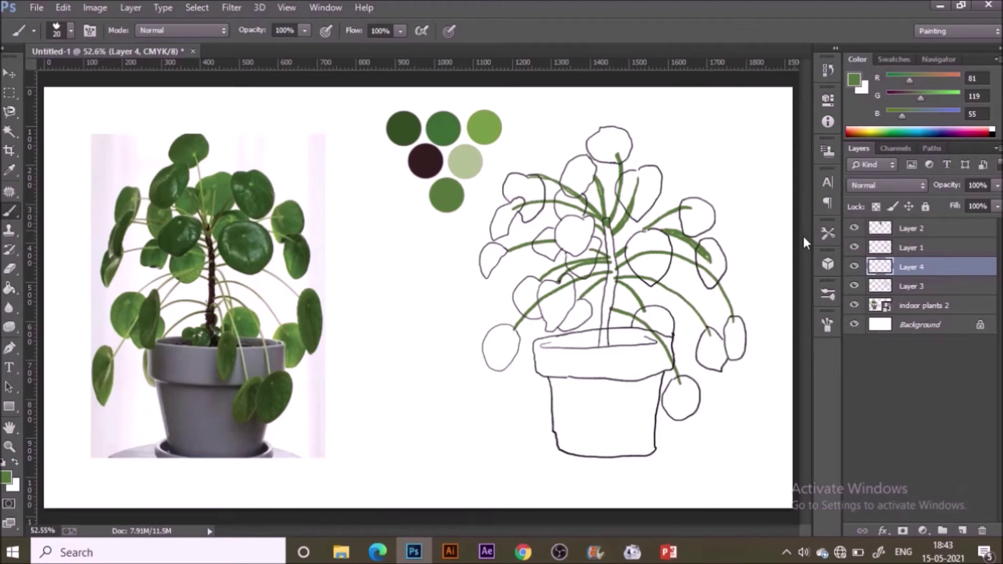
pyautogui.moveTo(913, 250); pyautogui.dragTo(940, 252)
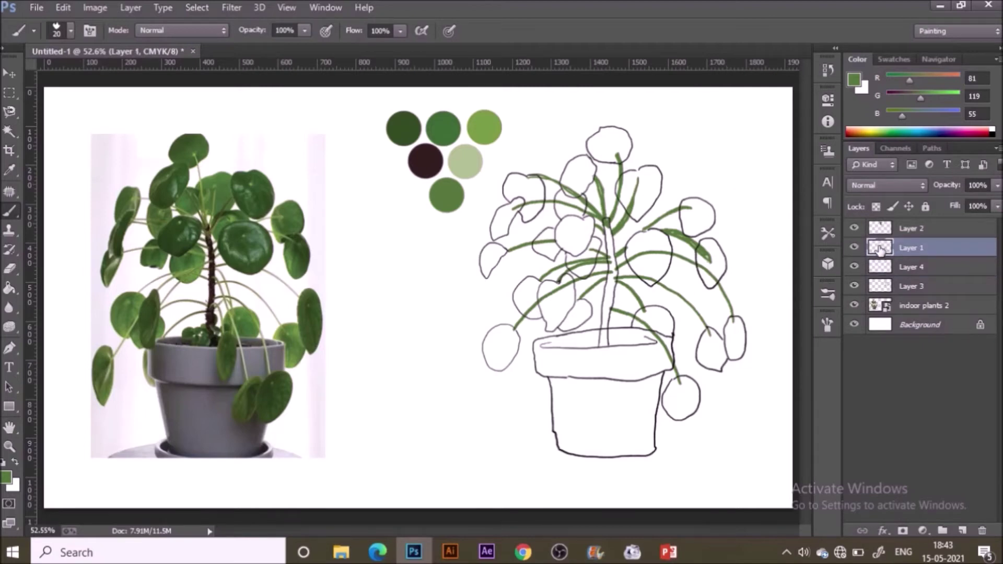
pyautogui.press('w')
pyautogui.click(611, 300)
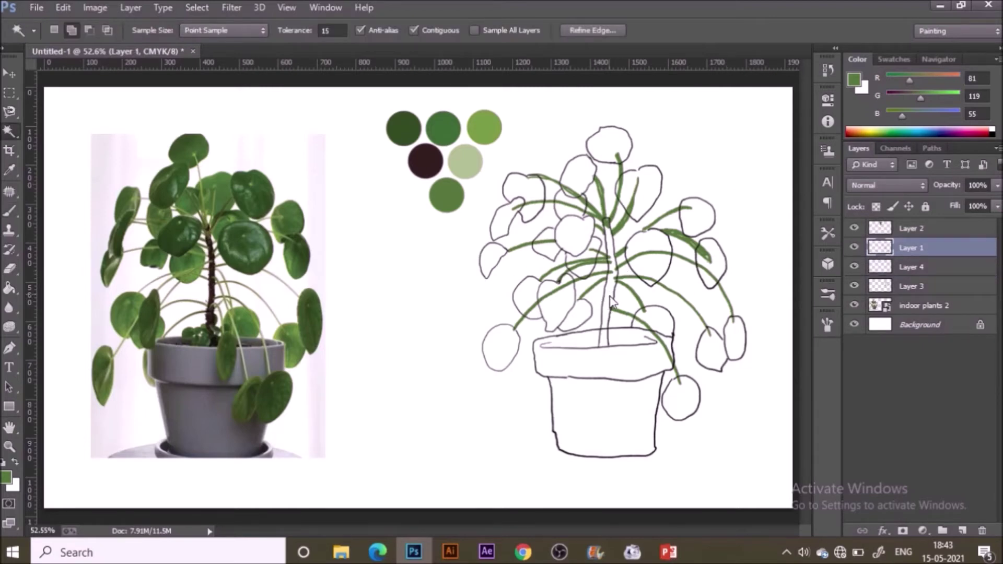
pyautogui.press('i')
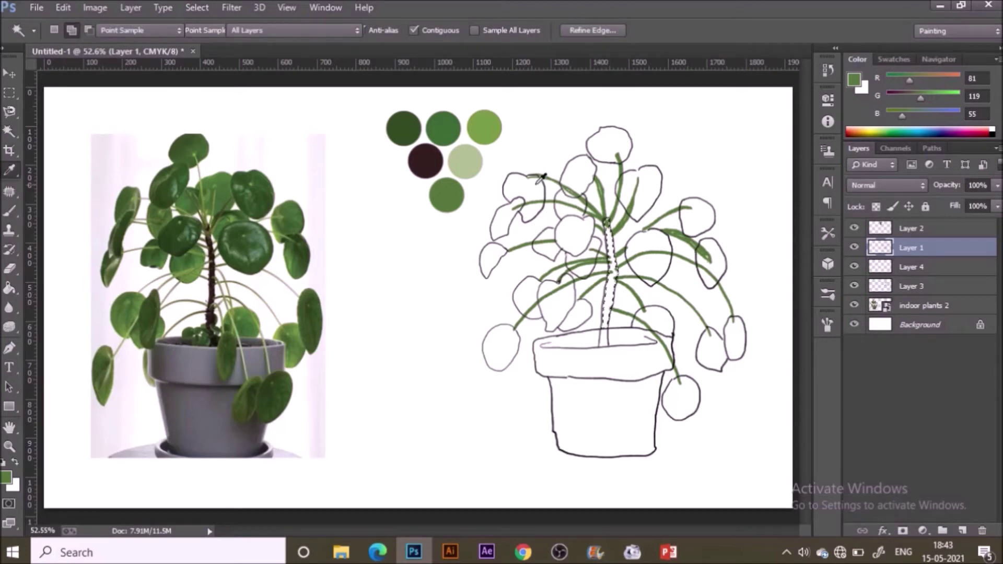
pyautogui.click(438, 166)
pyautogui.click(912, 267)
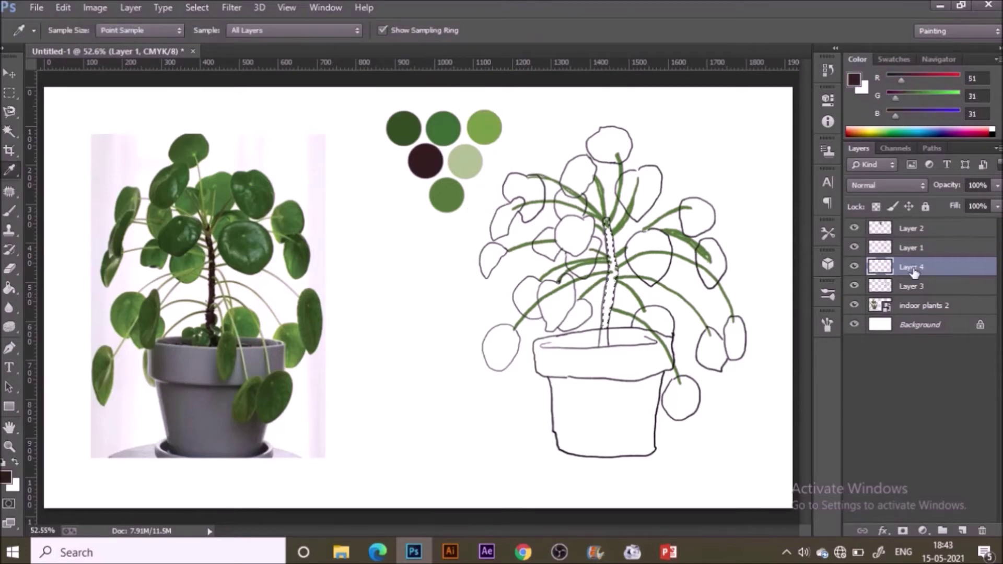
pyautogui.press('g')
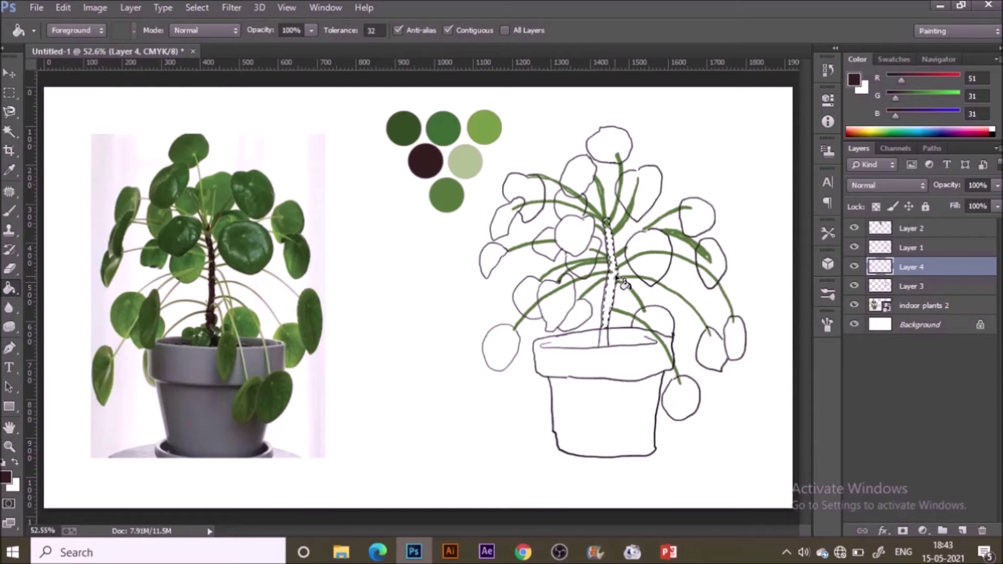
pyautogui.click(620, 284)
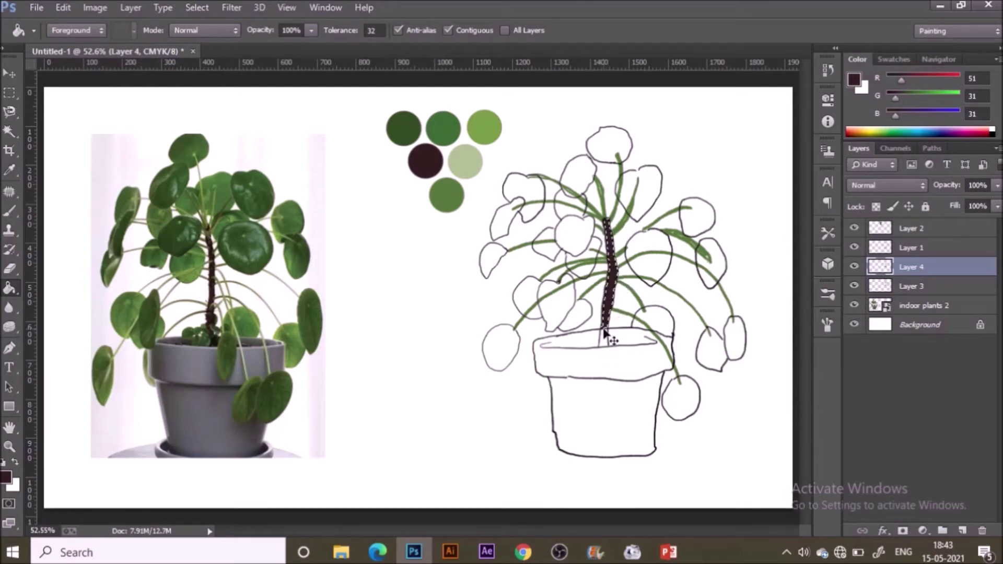
pyautogui.hotkey('ctrl', 'd')
# - Fill the trunk's base inside the pot rim with dark brown on Layer 4 and check it with the sketch hidden
pyautogui.click(914, 247)
pyautogui.press('w')
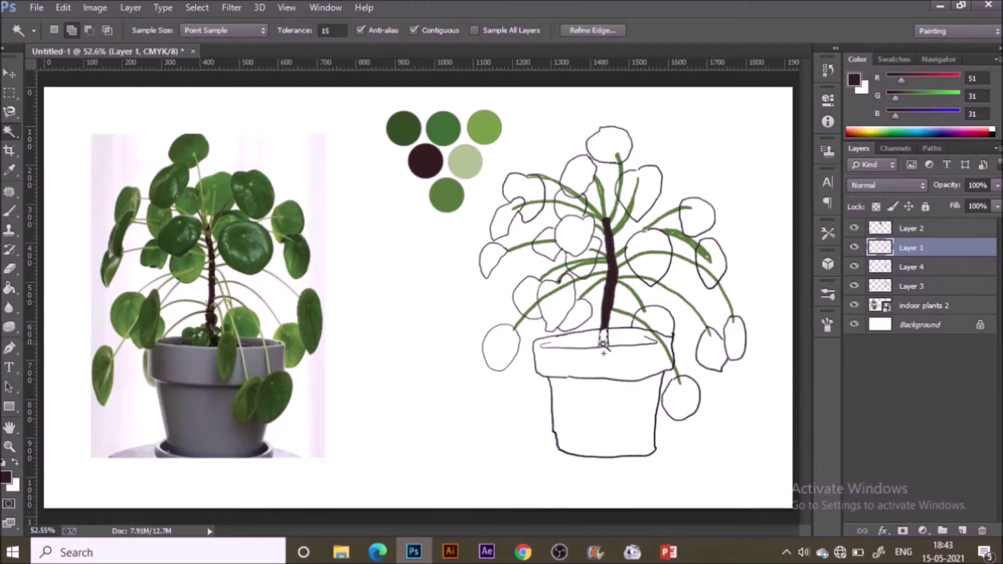
pyautogui.press('g')
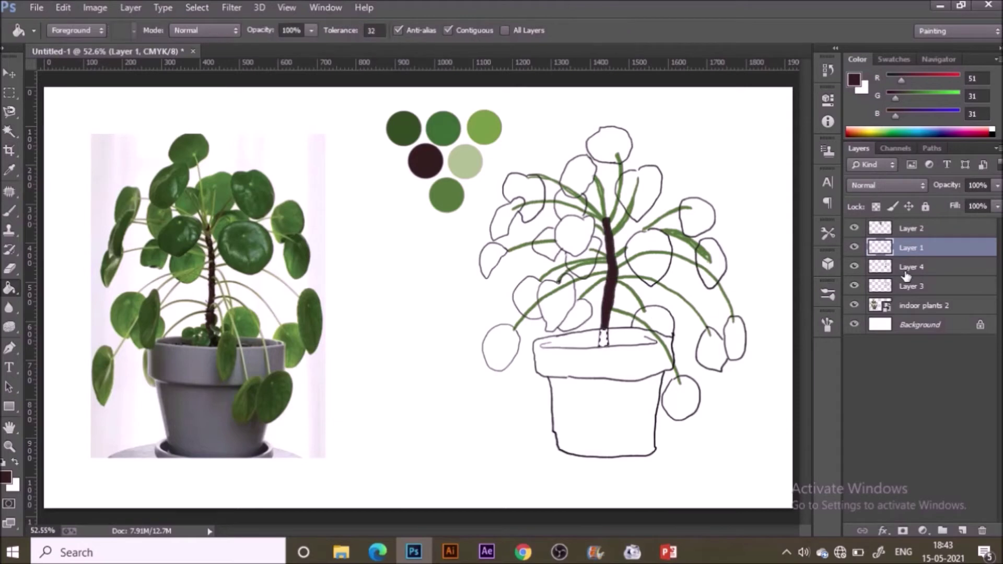
pyautogui.click(906, 271)
pyautogui.click(603, 340)
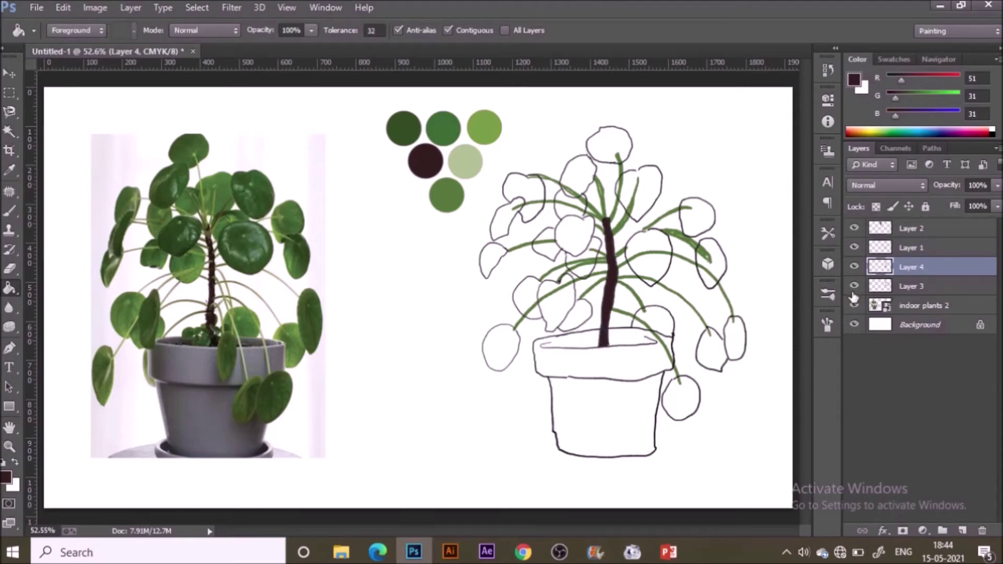
pyautogui.click(854, 248)
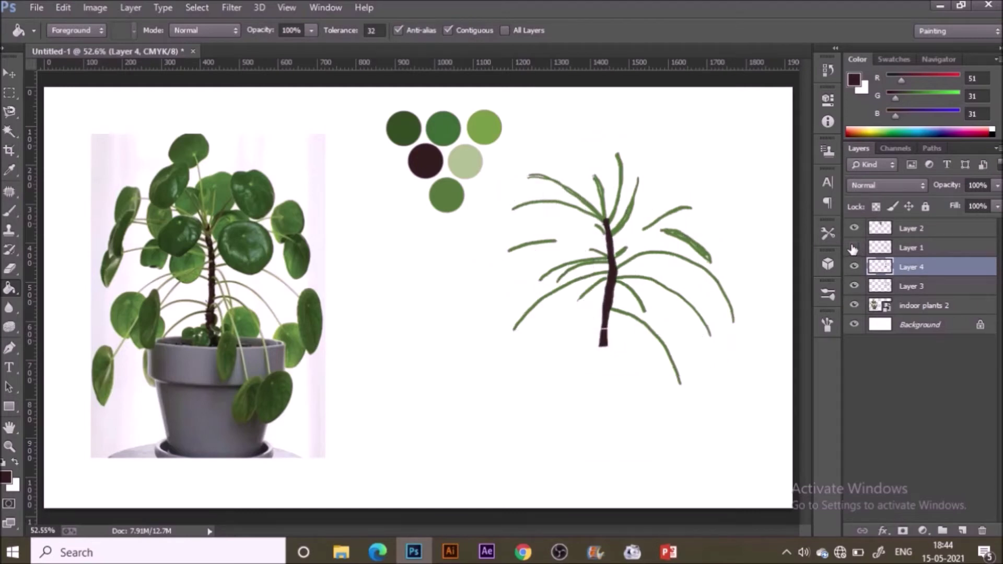
pyautogui.click(854, 248)
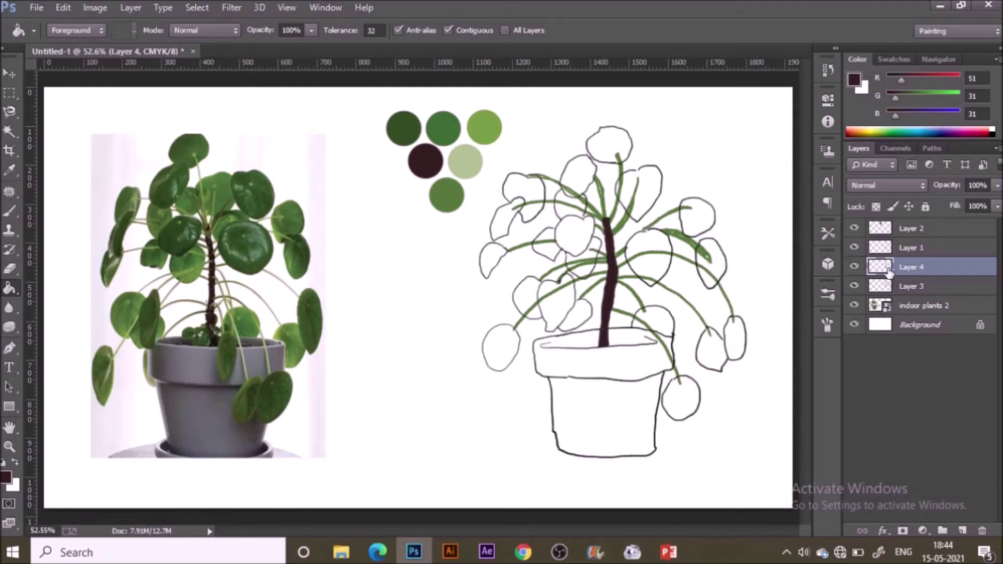
# - Fill the pot's rim with the grey sampled from the photo's pot rim on a new layer above Layer 3
pyautogui.click(911, 248)
pyautogui.press('w')
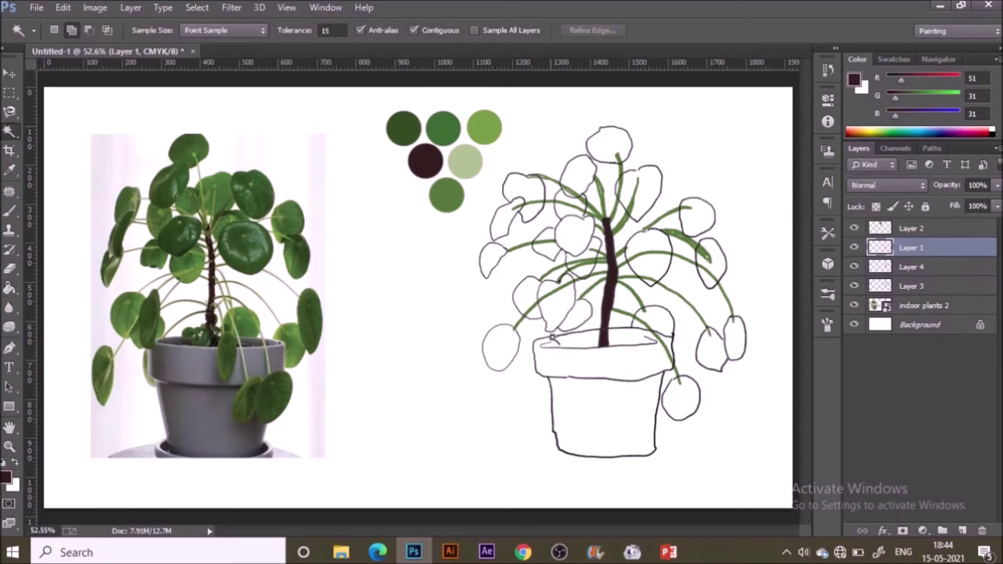
pyautogui.click(586, 357)
pyautogui.press('i')
pyautogui.click(209, 365)
pyautogui.press('g')
pyautogui.click(919, 285)
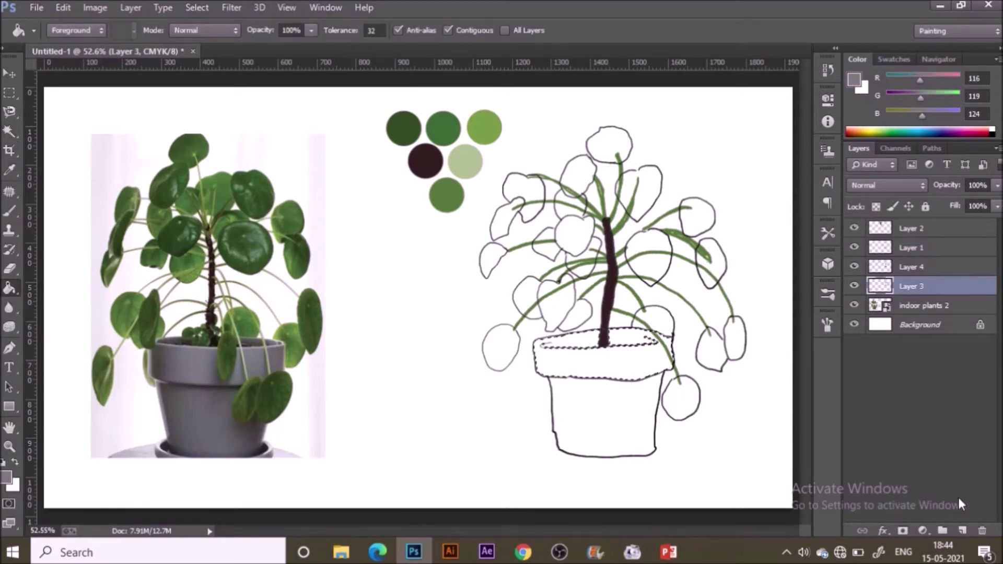
pyautogui.click(961, 530)
pyautogui.click(580, 364)
pyautogui.hotkey('ctrl', 'd')
# - Fill the pot's body on Layer 5 with the darker grey sampled from the shaded pot in the photo
pyautogui.click(912, 248)
pyautogui.press('i')
pyautogui.press('w')
pyautogui.click(569, 401)
pyautogui.press('i')
pyautogui.click(179, 389)
pyautogui.press('g')
pyautogui.click(911, 286)
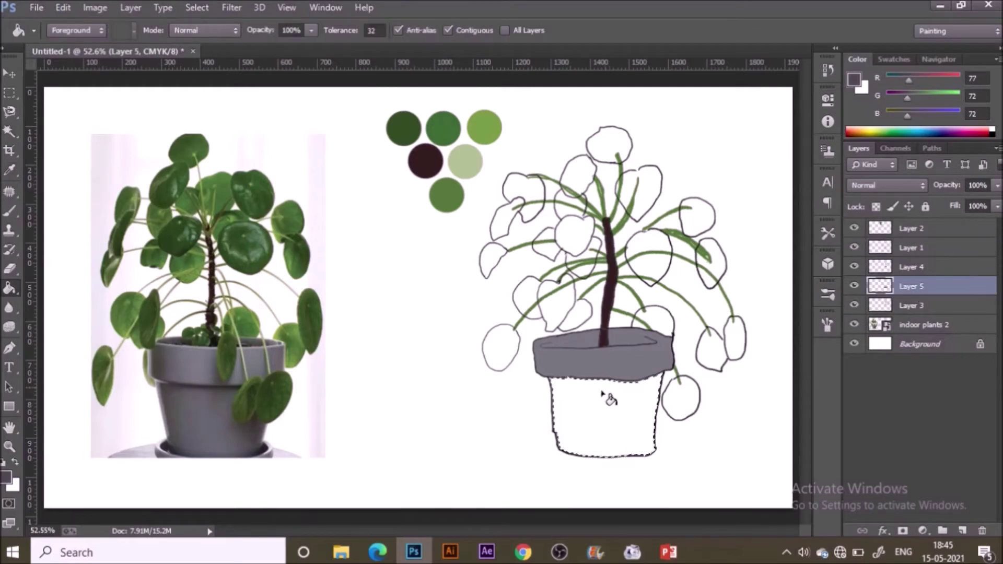
pyautogui.click(611, 419)
# - Add a new layer directly above Layer 4 and make the sketch layer, Layer 1, active again
pyautogui.click(921, 268)
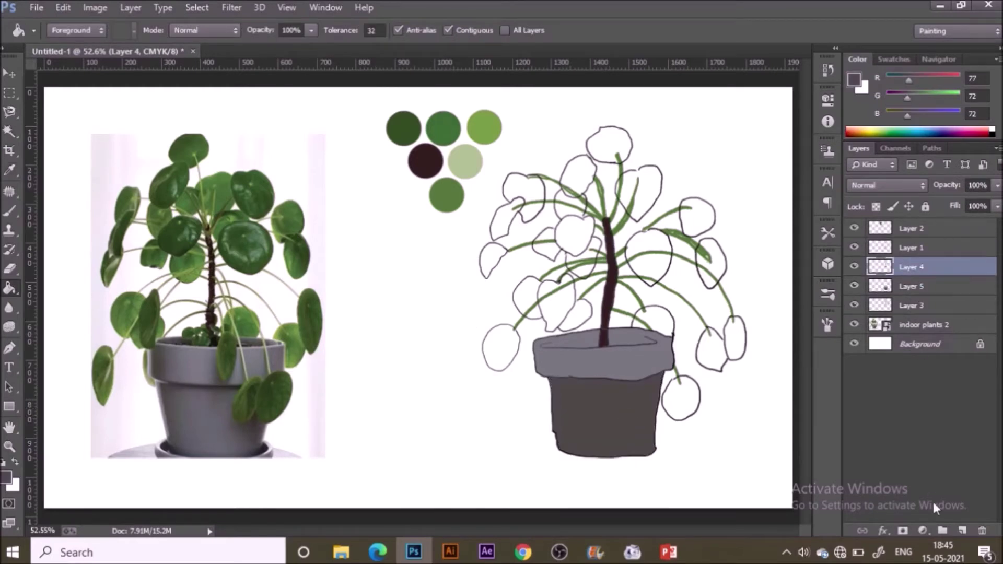
pyautogui.click(854, 268)
pyautogui.click(962, 530)
pyautogui.moveTo(880, 250)
pyautogui.mouseDown()
pyautogui.moveTo(799, 248)
pyautogui.moveTo(903, 250)
pyautogui.moveTo(868, 248)
pyautogui.mouseUp()
pyautogui.press('w')
pyautogui.click(575, 178)
pyautogui.click(612, 155)
pyautogui.click(640, 187)
pyautogui.hotkey('ctrl', 'z')
pyautogui.press('b')
pyautogui.hotkey('ctrl', 'd')
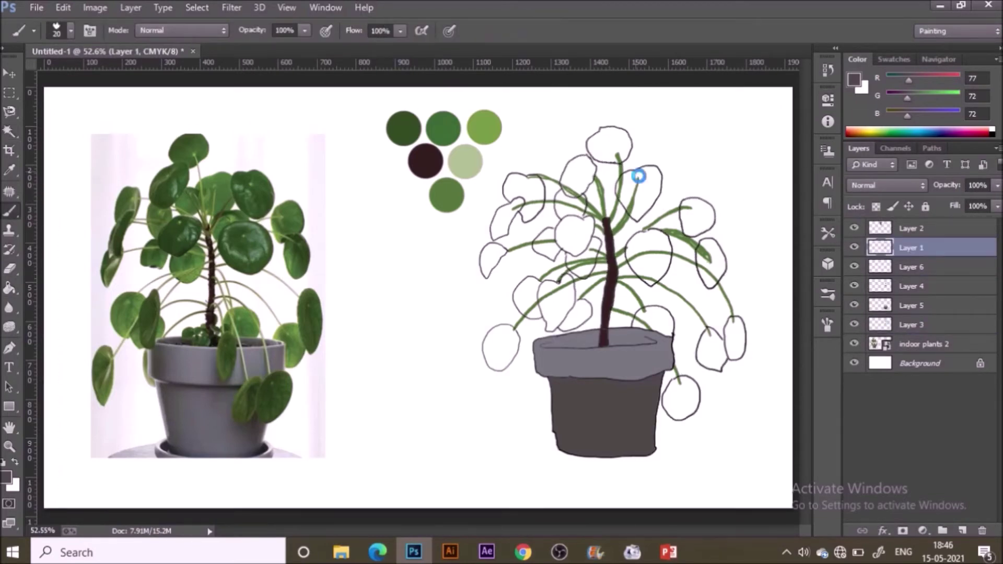
# - Select the insides of the fully closed leaf outlines on Layer 1 with the Magic Wand
pyautogui.press('w')
pyautogui.click(694, 221)
pyautogui.click(646, 181)
pyautogui.click(579, 173)
pyautogui.click(528, 192)
pyautogui.hotkey('ctrl', 'z')
pyautogui.click(578, 236)
pyautogui.click(648, 255)
pyautogui.hotkey('ctrl', 'z')
pyautogui.click(711, 259)
pyautogui.click(734, 337)
pyautogui.click(696, 389)
pyautogui.hotkey('ctrl', 'z')
pyautogui.click(683, 402)
pyautogui.click(530, 302)
pyautogui.hotkey('ctrl', 'z')
pyautogui.click(525, 296)
pyautogui.click(554, 293)
pyautogui.click(573, 265)
pyautogui.click(549, 251)
pyautogui.click(493, 256)
pyautogui.click(529, 192)
pyautogui.click(505, 220)
# - Fill the selected leaves on Layer 6 with the medium green sampled from the lowest swatch, and clear the selection
pyautogui.click(914, 269)
pyautogui.press('g')
pyautogui.keyDown('alt'); pyautogui.click(456, 196); pyautogui.keyUp('alt')
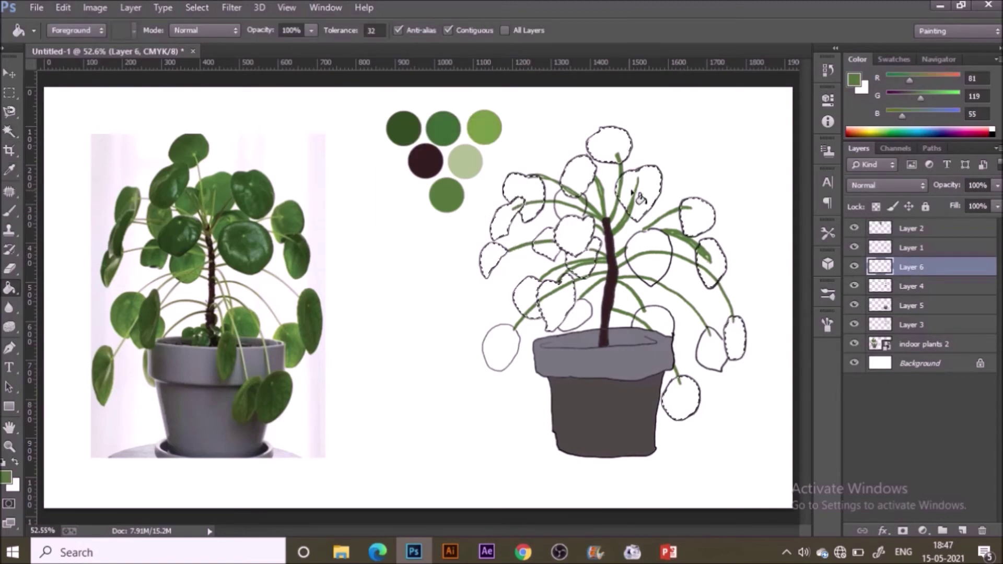
pyautogui.click(638, 199)
pyautogui.hotkey('ctrl', 'd')
# - Close the gaps in the remaining unfilled leaf outlines on Layer 1 with a black 9 px brush
pyautogui.moveTo(932, 239)
pyautogui.mouseDown()
pyautogui.moveTo(545, 375)
pyautogui.moveTo(407, 346)
pyautogui.moveTo(933, 250)
pyautogui.mouseUp()
pyautogui.press('b')
pyautogui.click(3, 462)
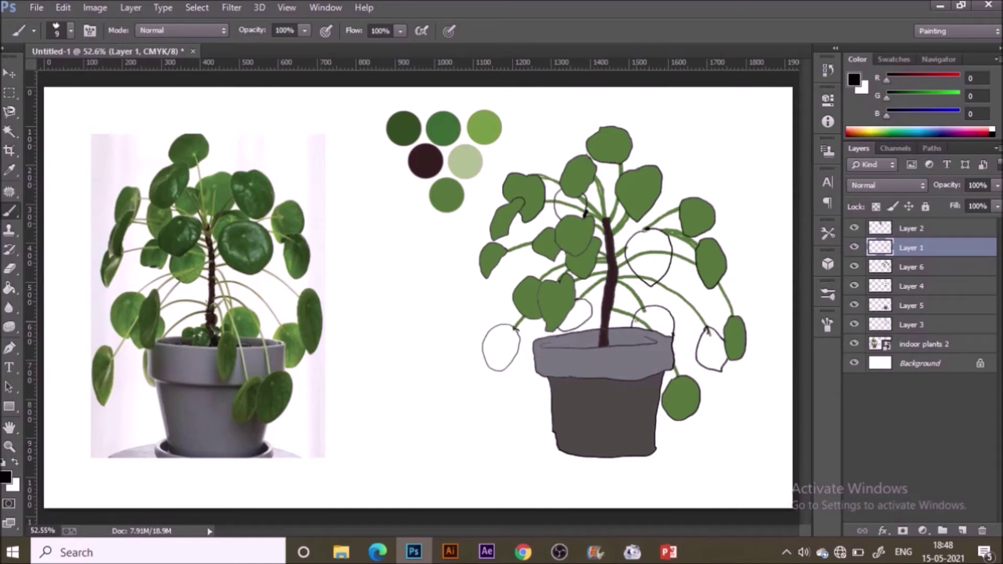
# - Select the insides of the six remaining unfilled leaves on Layer 1 with the Magic Wand
pyautogui.press('w')
pyautogui.click(641, 247)
pyautogui.click(708, 348)
pyautogui.click(651, 314)
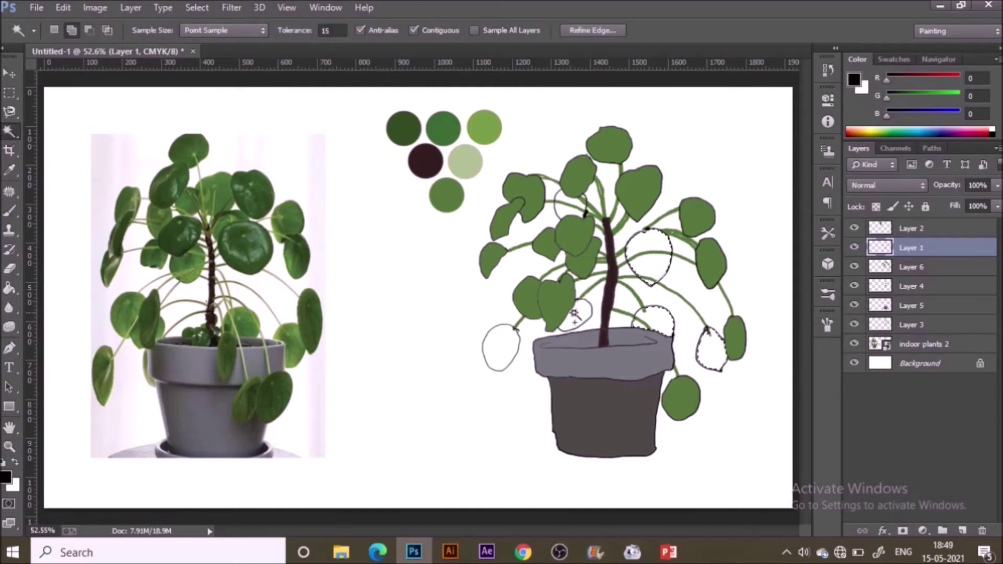
pyautogui.click(574, 313)
pyautogui.click(511, 337)
pyautogui.click(563, 195)
# - Fill the remaining leaves on Layer 6 with the darker green of the top row's middle swatch, and clear the selection
pyautogui.click(911, 267)
pyautogui.press('i')
pyautogui.click(443, 134)
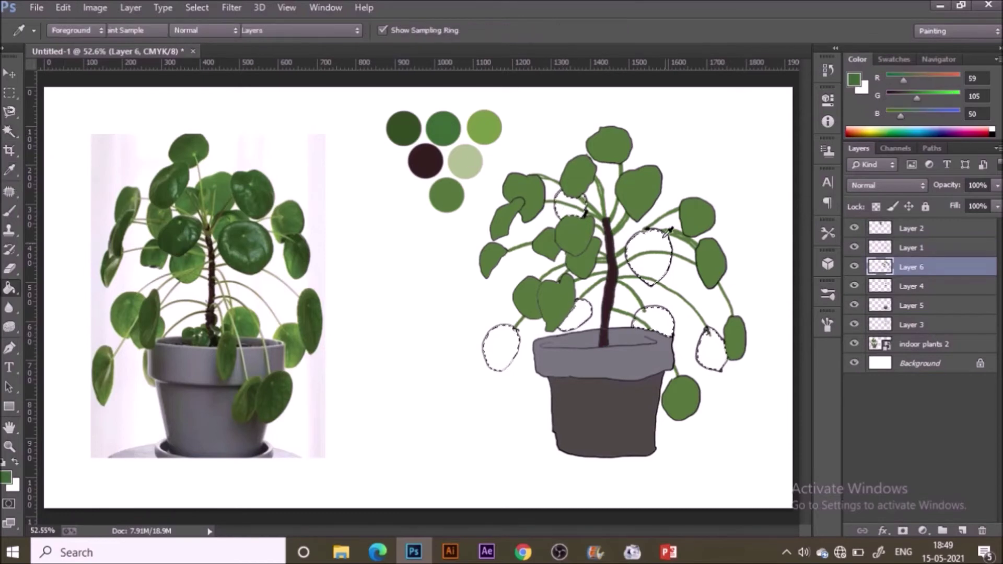
pyautogui.press('g')
pyautogui.click(649, 256)
pyautogui.hotkey('ctrl', 'd')
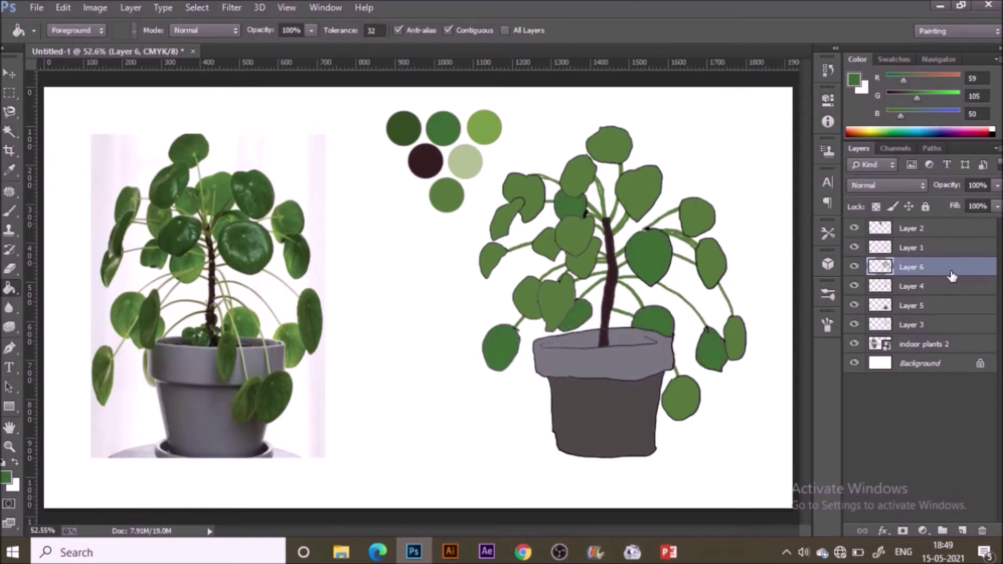
# - Add a new layer above Layer 6 and choose the tapered 32 px brush preset at a size of 40 px
pyautogui.click(962, 530)
pyautogui.press('b')
pyautogui.click(829, 295)
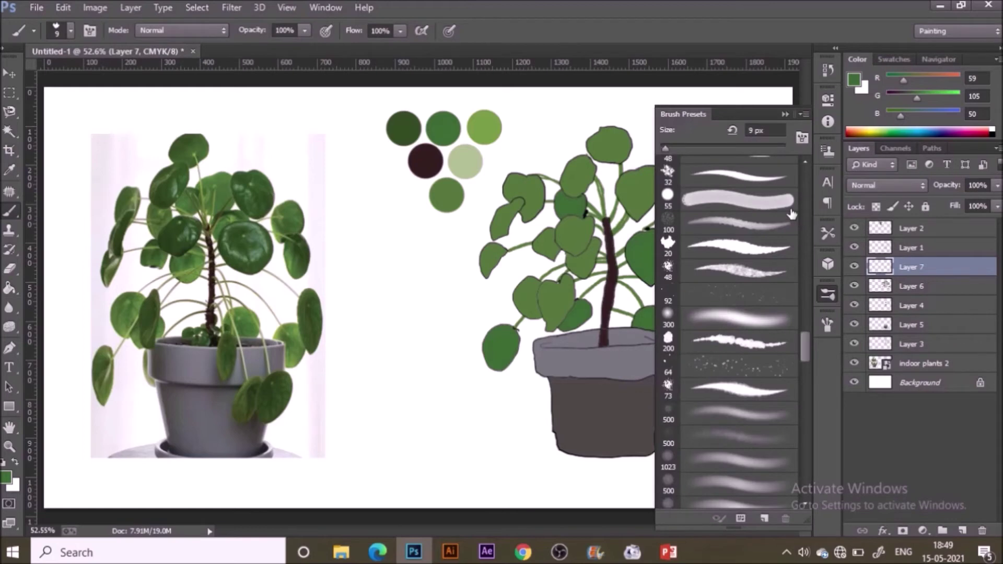
pyautogui.click(758, 183)
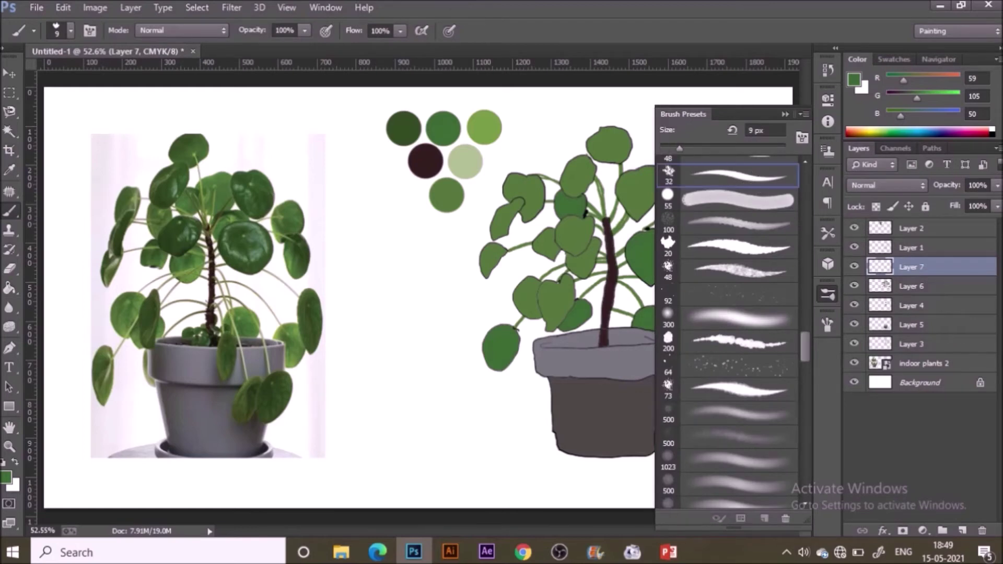
pyautogui.click(785, 114)
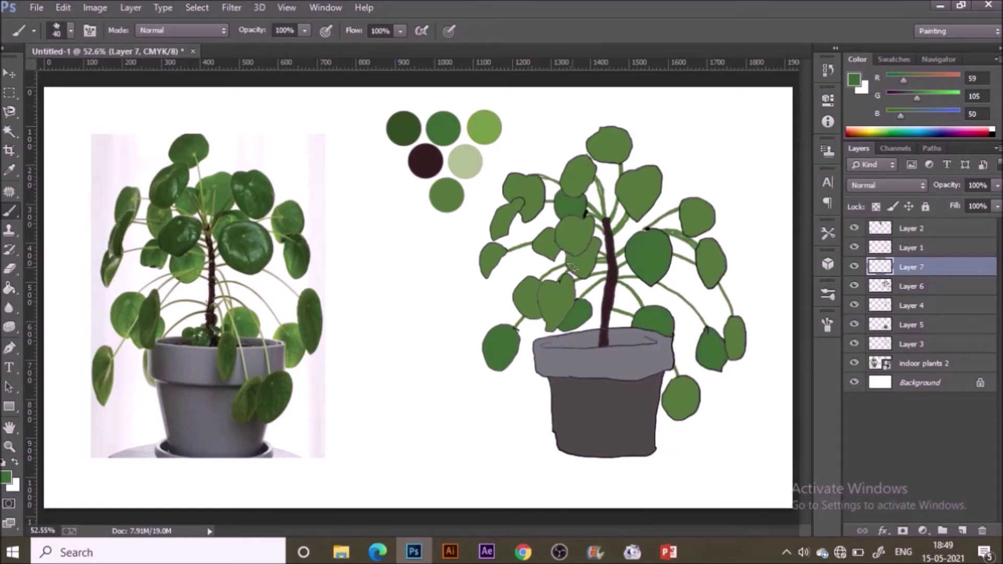
# - Sample the pot body's dark grey and set the 45 px brush to Multiply mode at 28% opacity
pyautogui.press('i')
pyautogui.click(582, 390)
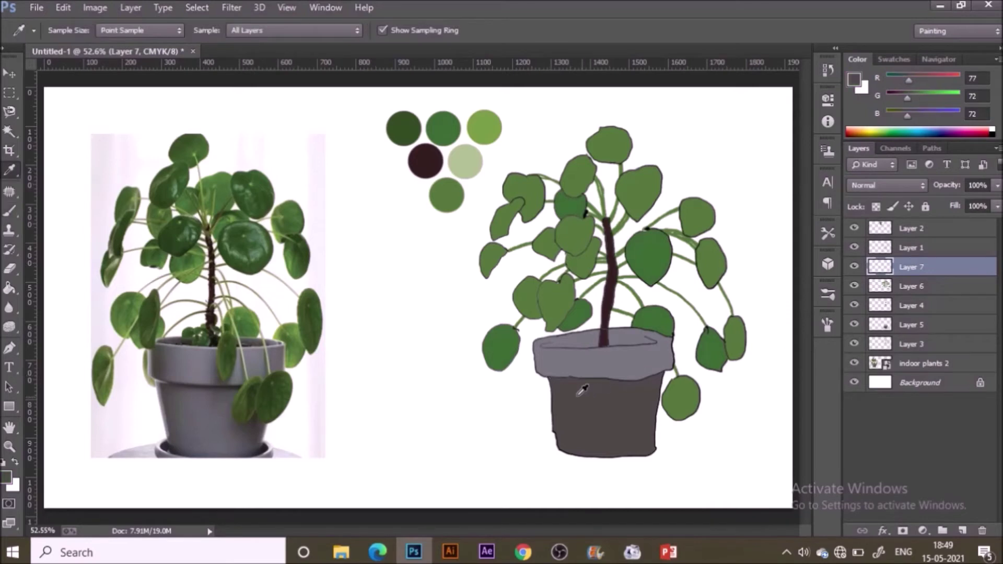
pyautogui.press('b')
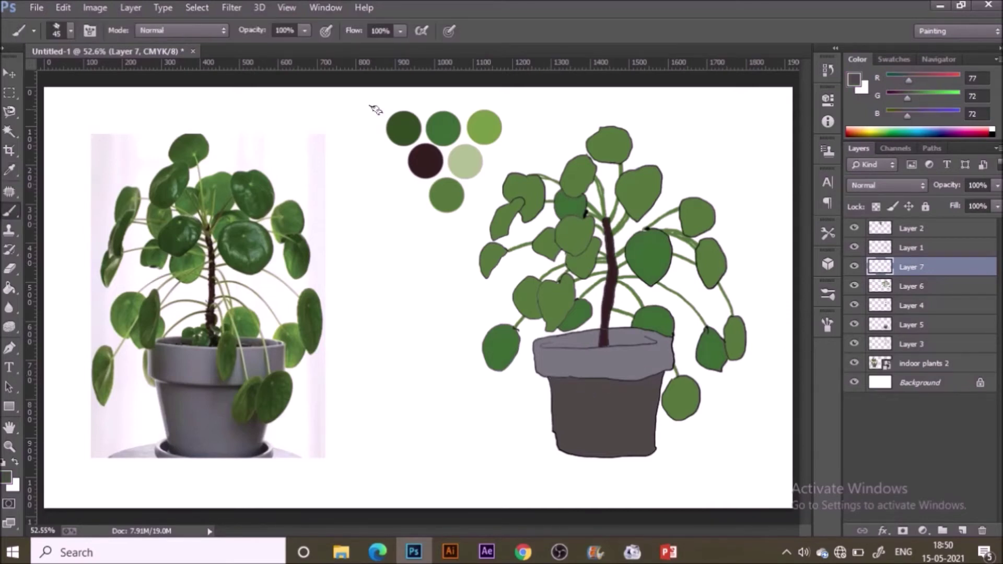
pyautogui.click(304, 30)
pyautogui.moveTo(304, 46); pyautogui.dragTo(250, 47)
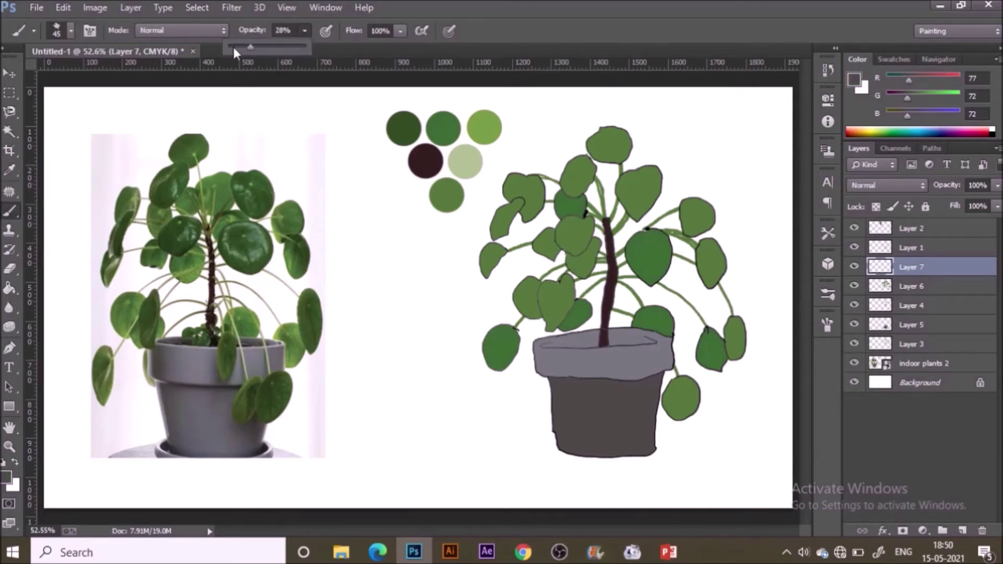
pyautogui.click(205, 35)
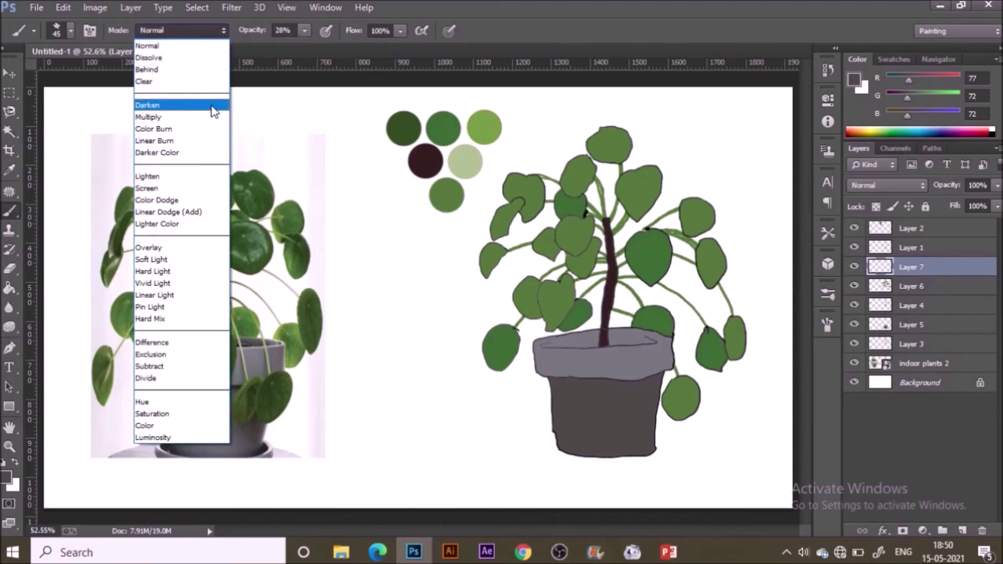
pyautogui.click(214, 108)
pyautogui.click(217, 31)
pyautogui.click(211, 118)
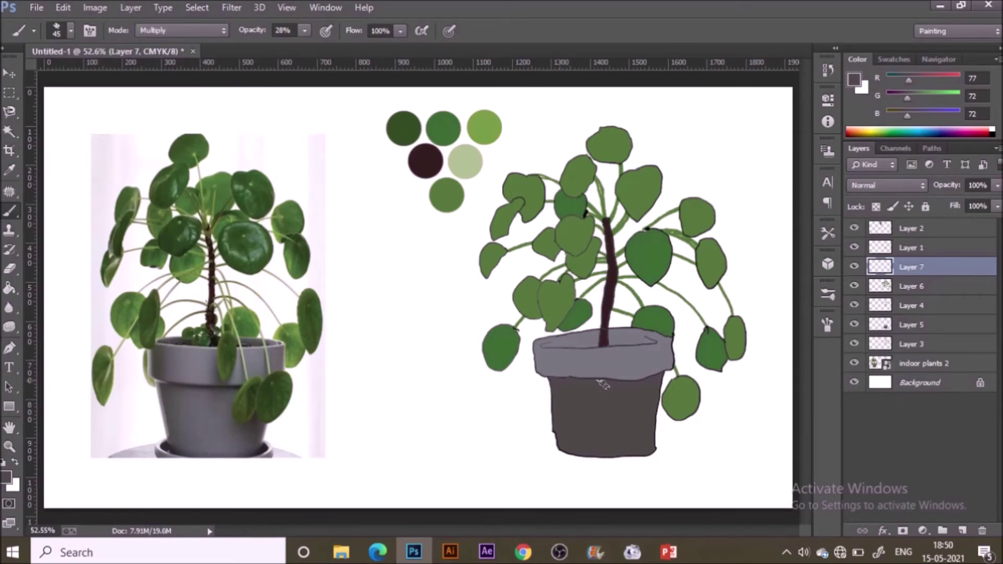
# - Shade the left and right sides of the pot body on Layer 7, raising the brush to 57% opacity and 70 px
pyautogui.moveTo(555, 382); pyautogui.dragTo(582, 385)
pyautogui.moveTo(305, 32); pyautogui.dragTo(326, 49)
pyautogui.press(']')
pyautogui.press(']')
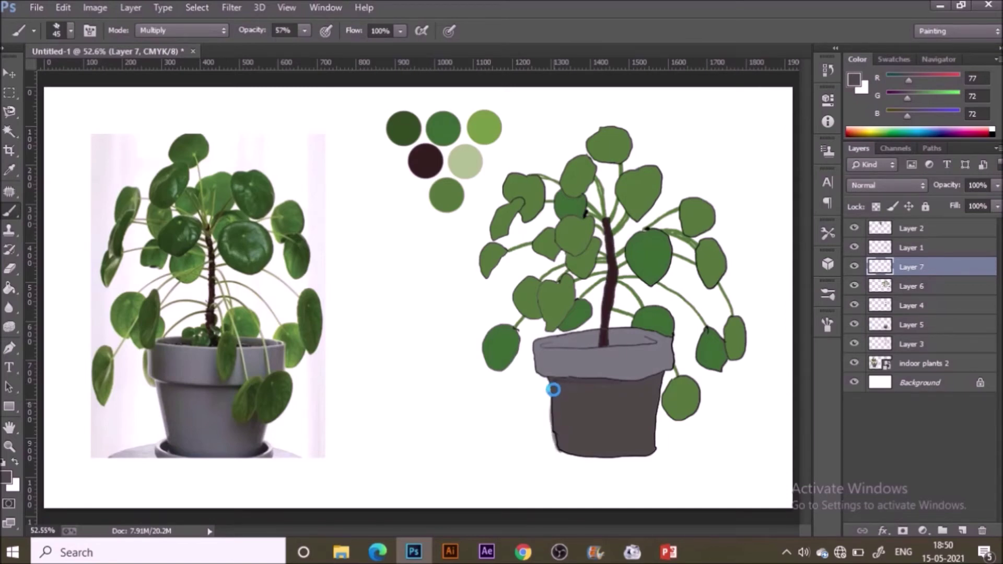
pyautogui.moveTo(556, 408)
pyautogui.mouseDown()
pyautogui.moveTo(542, 457)
pyautogui.moveTo(556, 383)
pyautogui.moveTo(553, 458)
pyautogui.mouseUp()
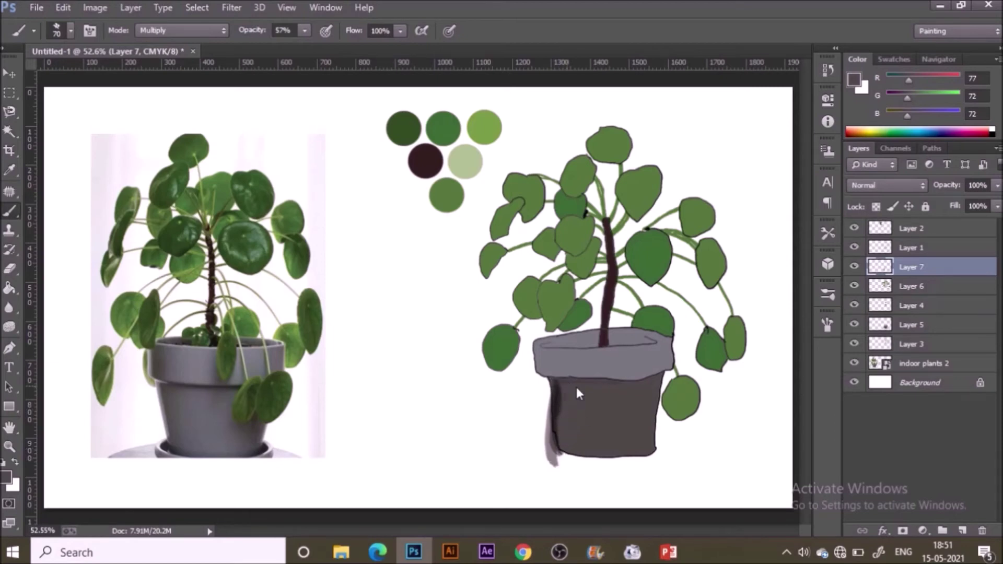
pyautogui.moveTo(564, 387); pyautogui.dragTo(559, 455)
pyautogui.moveTo(564, 392); pyautogui.dragTo(565, 453)
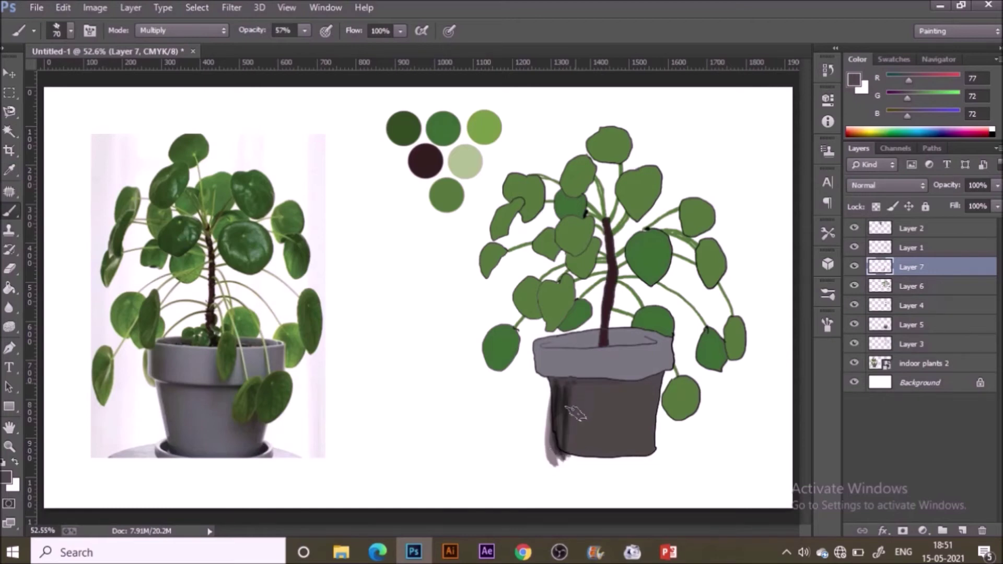
pyautogui.moveTo(576, 386); pyautogui.dragTo(571, 459)
pyautogui.moveTo(660, 418); pyautogui.dragTo(644, 462)
# - With the brush at 50 px, paint a shadow beneath the rim and shade the rim's left end with its own grey
pyautogui.press('[')
pyautogui.press('[')
pyautogui.moveTo(567, 381)
pyautogui.mouseDown()
pyautogui.moveTo(640, 386)
pyautogui.moveTo(673, 374)
pyautogui.mouseUp()
pyautogui.keyDown('alt'); pyautogui.click(545, 347); pyautogui.keyUp('alt')
pyautogui.moveTo(546, 347)
pyautogui.mouseDown()
pyautogui.moveTo(548, 372)
pyautogui.moveTo(535, 374)
pyautogui.mouseUp()
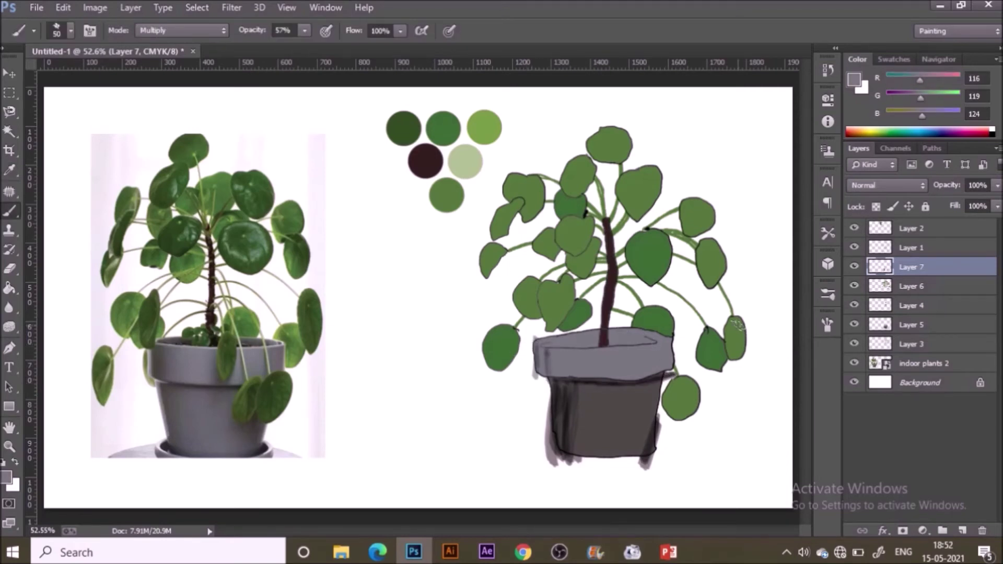
# - Darken the soil inside the pot opening and highlight both ends of the rim in white using Screen mode at 32% opacity
pyautogui.moveTo(594, 346)
pyautogui.mouseDown()
pyautogui.moveTo(633, 342)
pyautogui.moveTo(581, 345)
pyautogui.moveTo(648, 341)
pyautogui.moveTo(596, 343)
pyautogui.mouseUp()
pyautogui.keyDown('alt'); pyautogui.click(572, 386); pyautogui.keyUp('alt')
pyautogui.keyDown('alt'); pyautogui.click(596, 342); pyautogui.keyUp('alt')
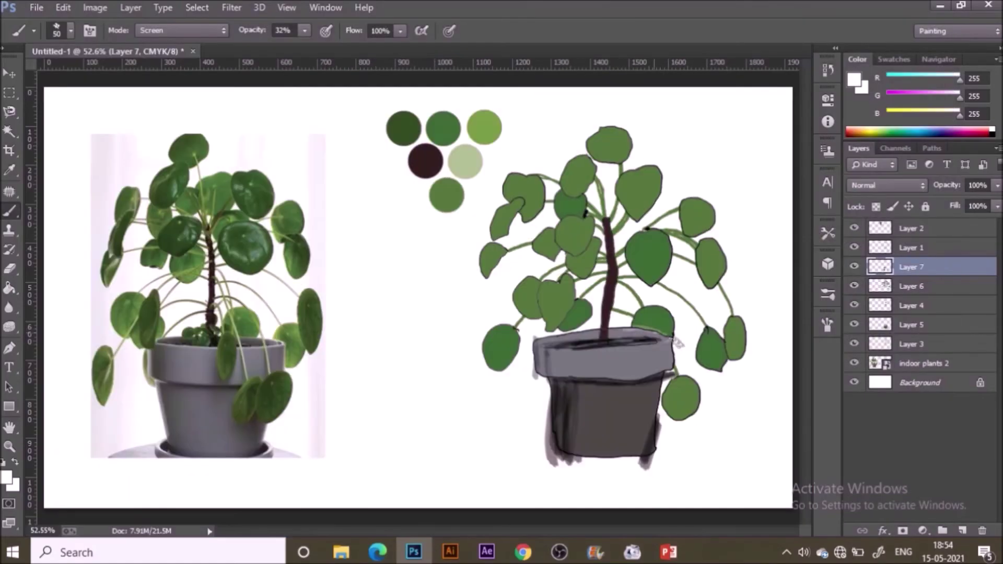
pyautogui.moveTo(539, 349); pyautogui.dragTo(549, 379)
pyautogui.moveTo(673, 339); pyautogui.dragTo(668, 377)
# - Shade the lower leaves in dark green using Multiply mode at 32% opacity, and undo the last stroke
pyautogui.keyDown('alt'); pyautogui.click(572, 225); pyautogui.keyUp('alt')
pyautogui.hotkey('shift', 'alt', 'm')
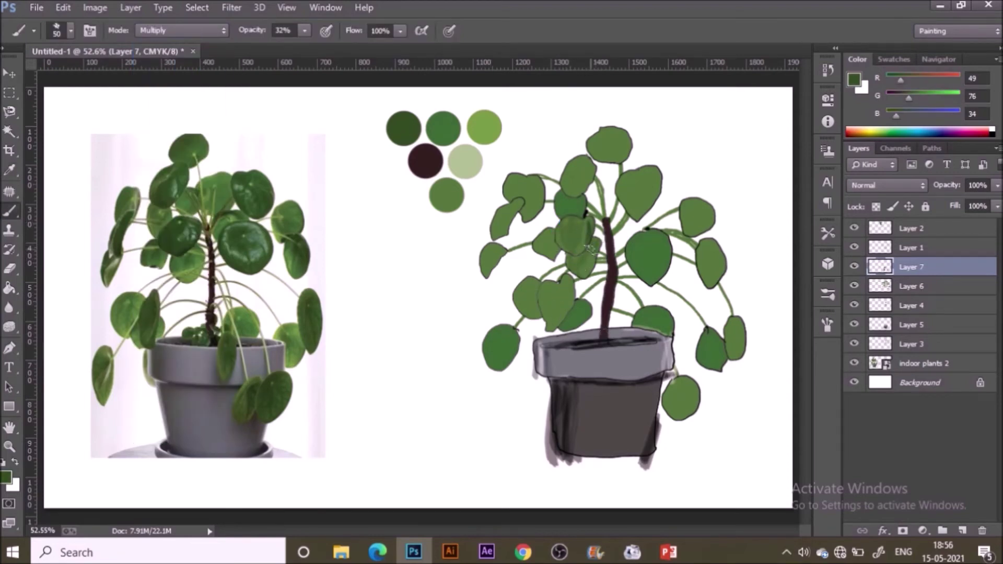
pyautogui.moveTo(556, 316)
pyautogui.mouseDown()
pyautogui.moveTo(566, 278)
pyautogui.moveTo(556, 332)
pyautogui.moveTo(554, 284)
pyautogui.moveTo(531, 285)
pyautogui.moveTo(501, 352)
pyautogui.moveTo(508, 331)
pyautogui.moveTo(496, 351)
pyautogui.mouseUp()
pyautogui.moveTo(653, 313); pyautogui.dragTo(646, 326)
pyautogui.moveTo(678, 380); pyautogui.dragTo(671, 410)
pyautogui.moveTo(736, 334)
pyautogui.mouseDown()
pyautogui.moveTo(732, 350)
pyautogui.moveTo(711, 355)
pyautogui.mouseUp()
pyautogui.moveTo(714, 287); pyautogui.dragTo(726, 331)
pyautogui.hotkey('ctrl', 'z')
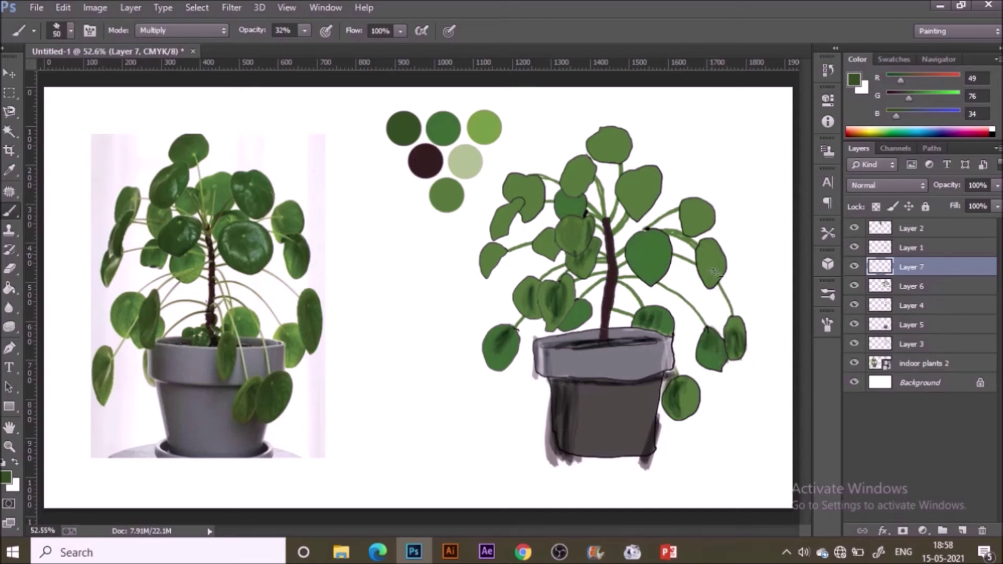
# - Shade the right-hand, top and upper-left leaves of the plant with the same dark green
pyautogui.moveTo(713, 256); pyautogui.dragTo(718, 269)
pyautogui.moveTo(624, 184)
pyautogui.mouseDown()
pyautogui.moveTo(650, 170)
pyautogui.moveTo(645, 224)
pyautogui.mouseUp()
pyautogui.moveTo(611, 133)
pyautogui.mouseDown()
pyautogui.moveTo(601, 159)
pyautogui.moveTo(624, 135)
pyautogui.mouseUp()
pyautogui.moveTo(585, 170); pyautogui.dragTo(561, 197)
pyautogui.moveTo(522, 198)
pyautogui.mouseDown()
pyautogui.moveTo(504, 230)
pyautogui.moveTo(511, 216)
pyautogui.mouseUp()
pyautogui.moveTo(521, 178)
pyautogui.mouseDown()
pyautogui.moveTo(514, 206)
pyautogui.moveTo(506, 201)
pyautogui.mouseUp()
pyautogui.moveTo(502, 243); pyautogui.dragTo(483, 269)
# - Highlight the leaves around the plant with the pale green swatch in Screen mode
pyautogui.keyDown('alt'); pyautogui.click(469, 164); pyautogui.keyUp('alt')
pyautogui.click(182, 31)
pyautogui.click(196, 186)
pyautogui.moveTo(689, 206); pyautogui.dragTo(691, 231)
pyautogui.moveTo(704, 258); pyautogui.dragTo(705, 286)
pyautogui.moveTo(705, 335)
pyautogui.mouseDown()
pyautogui.moveTo(705, 355)
pyautogui.moveTo(725, 370)
pyautogui.mouseUp()
pyautogui.moveTo(661, 312); pyautogui.dragTo(663, 330)
pyautogui.moveTo(581, 306)
pyautogui.mouseDown()
pyautogui.moveTo(566, 328)
pyautogui.moveTo(500, 361)
pyautogui.mouseUp()
pyautogui.moveTo(501, 252)
pyautogui.mouseDown()
pyautogui.moveTo(491, 263)
pyautogui.moveTo(549, 226)
pyautogui.mouseUp()
pyautogui.moveTo(589, 254); pyautogui.dragTo(581, 286)
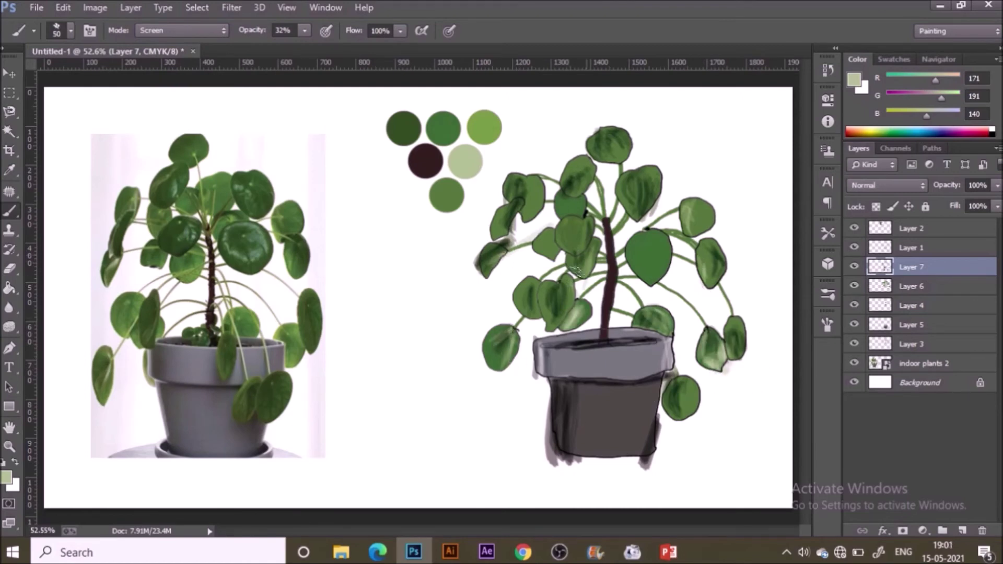
# - Lighten the darker leaf at the upper stems and the large leaf right of the trunk with a sampled leaf green
pyautogui.keyDown('alt'); pyautogui.click(549, 235); pyautogui.keyUp('alt')
pyautogui.moveTo(565, 194); pyautogui.dragTo(565, 213)
pyautogui.moveTo(647, 262); pyautogui.dragTo(639, 239)
pyautogui.moveTo(661, 236)
pyautogui.mouseDown()
pyautogui.moveTo(653, 273)
pyautogui.moveTo(666, 278)
pyautogui.mouseUp()
pyautogui.moveTo(635, 246); pyautogui.dragTo(641, 274)
# - Shade the small leaf left of the trunk and the large right leaf with the darkest green swatch in Multiply mode
pyautogui.keyDown('alt'); pyautogui.click(403, 133); pyautogui.keyUp('alt')
pyautogui.click(209, 30)
pyautogui.click(222, 115)
pyautogui.moveTo(557, 225); pyautogui.dragTo(549, 255)
pyautogui.moveTo(650, 240)
pyautogui.mouseDown()
pyautogui.moveTo(638, 267)
pyautogui.moveTo(650, 274)
pyautogui.mouseUp()
# - Blend the far-left leaf's shading with the Mixer Brush and hide the outlines on Layer 1
pyautogui.rightClick(9, 211)
pyautogui.click(63, 248)
pyautogui.moveTo(488, 278)
pyautogui.mouseDown()
pyautogui.moveTo(493, 242)
pyautogui.moveTo(476, 267)
pyautogui.mouseUp()
pyautogui.click(854, 344)
pyautogui.click(854, 344)
pyautogui.click(854, 247)
pyautogui.click(854, 324)
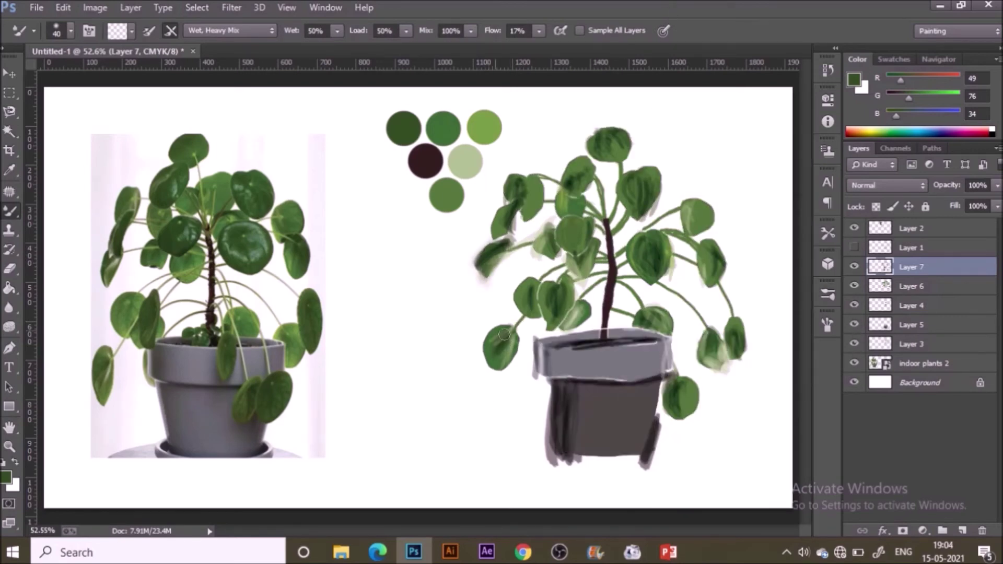
# - Duplicate Layer 6 and hide the original
pyautogui.click(911, 286)
pyautogui.hotkey('ctrl', 'j')
pyautogui.click(854, 305)
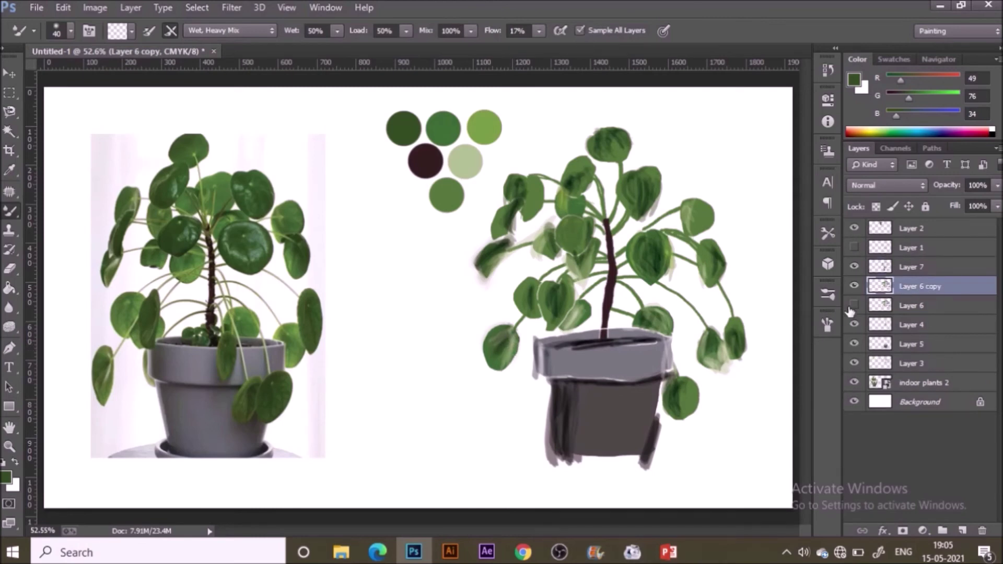
# - Lighten the lower-left leaf and the leaf beside the pot rim with strokes in Screen mode
pyautogui.moveTo(514, 342); pyautogui.dragTo(502, 365)
pyautogui.click(230, 31)
pyautogui.click(220, 187)
pyautogui.moveTo(555, 301)
pyautogui.mouseDown()
pyautogui.moveTo(548, 329)
pyautogui.moveTo(567, 295)
pyautogui.mouseUp()
# - Paint the leaf left of the trunk base with the bottom swatch's green, using the Brush in Normal mode at 100% opacity
pyautogui.press('i')
pyautogui.click(447, 195)
pyautogui.rightClick(9, 211)
pyautogui.click(52, 208)
pyautogui.click(223, 30)
pyautogui.click(172, 42)
pyautogui.click(304, 30)
pyautogui.click(356, 46)
pyautogui.moveTo(557, 291); pyautogui.dragTo(565, 303)
# - Blend the shading of the upper and right-hand leaves on Layer 7 with the Mixer Brush
pyautogui.rightClick(9, 211)
pyautogui.click(55, 249)
pyautogui.click(912, 266)
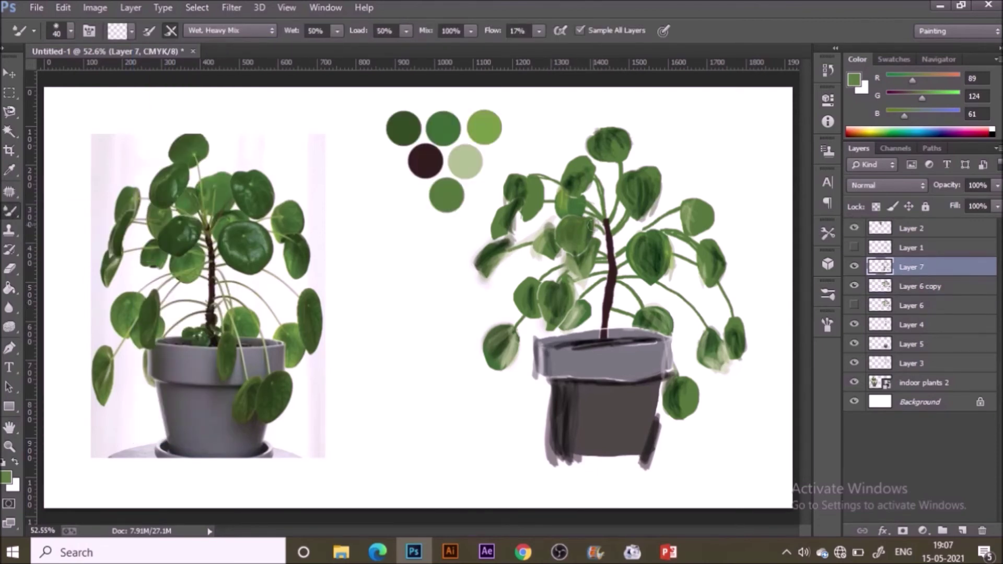
pyautogui.moveTo(515, 201); pyautogui.dragTo(544, 240)
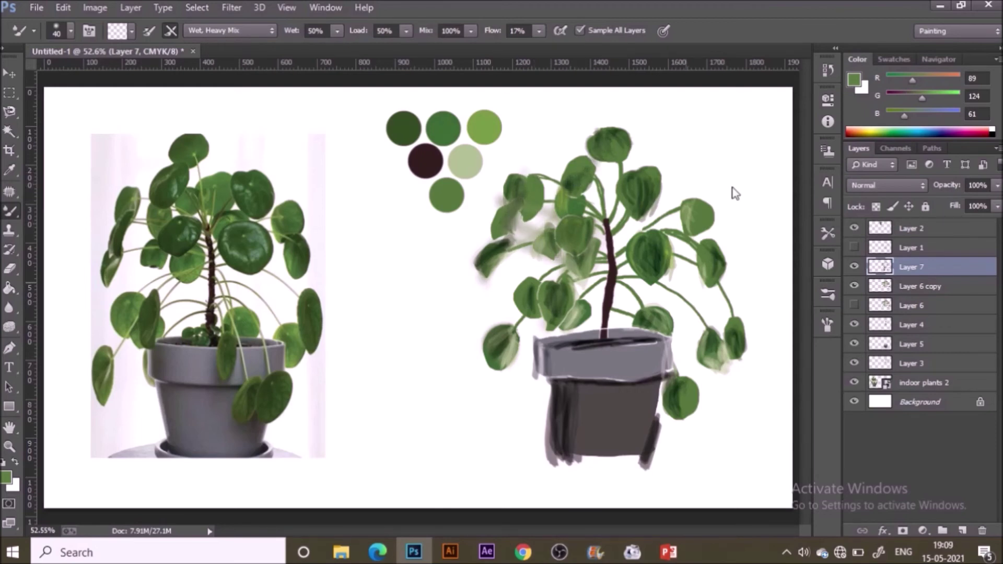
pyautogui.moveTo(616, 148); pyautogui.dragTo(698, 203)
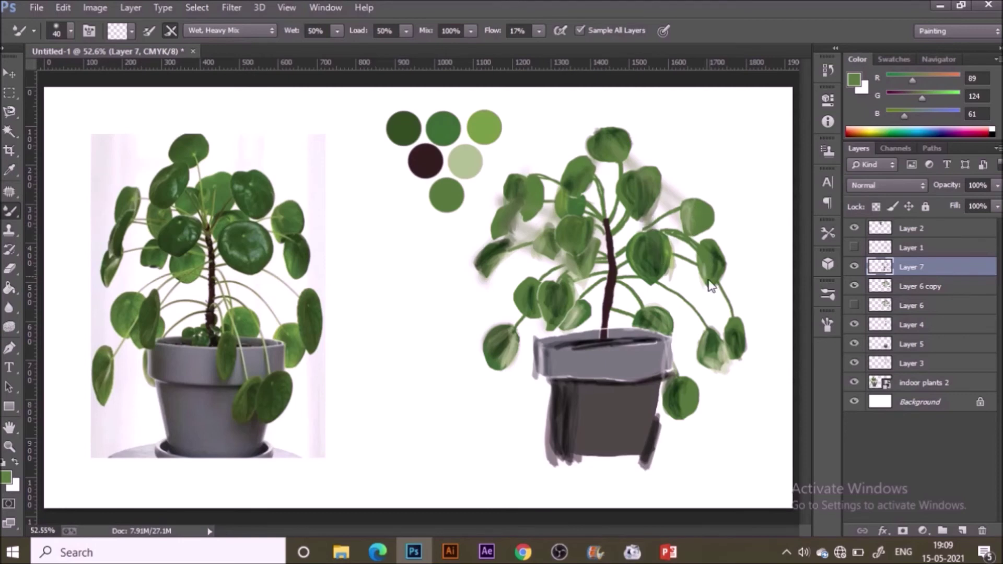
pyautogui.moveTo(669, 275)
pyautogui.mouseDown()
pyautogui.moveTo(718, 251)
pyautogui.moveTo(736, 339)
pyautogui.moveTo(736, 324)
pyautogui.mouseUp()
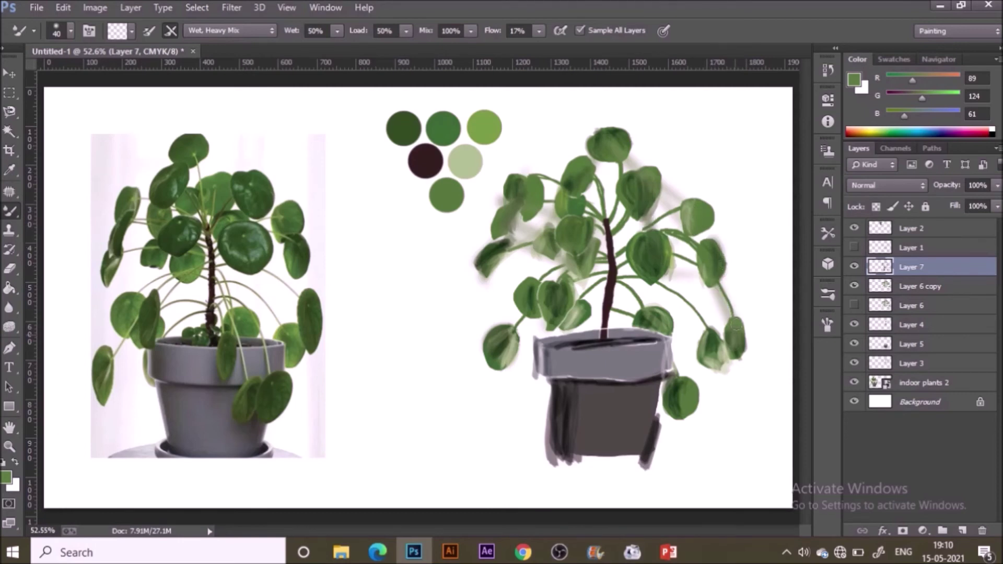
pyautogui.moveTo(717, 358)
pyautogui.mouseDown()
pyautogui.moveTo(711, 371)
pyautogui.moveTo(721, 351)
pyautogui.moveTo(707, 366)
pyautogui.moveTo(722, 370)
pyautogui.mouseUp()
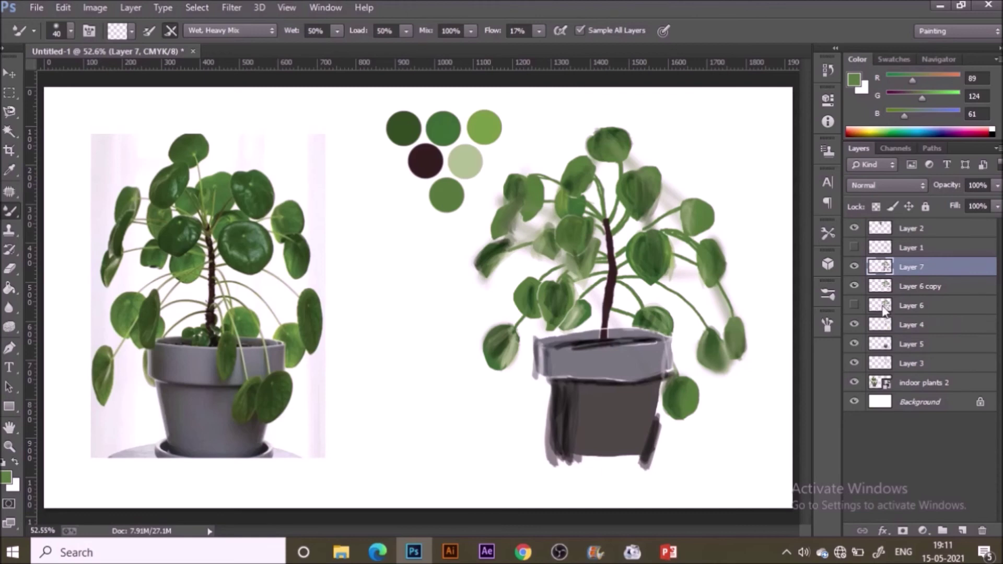
# - Mask Layer 7 to the leaf shapes of Layer 6, and fill the pot shape of Layer 5 with white in the mask
pyautogui.keyDown('ctrl'); pyautogui.click(882, 307); pyautogui.keyUp('ctrl')
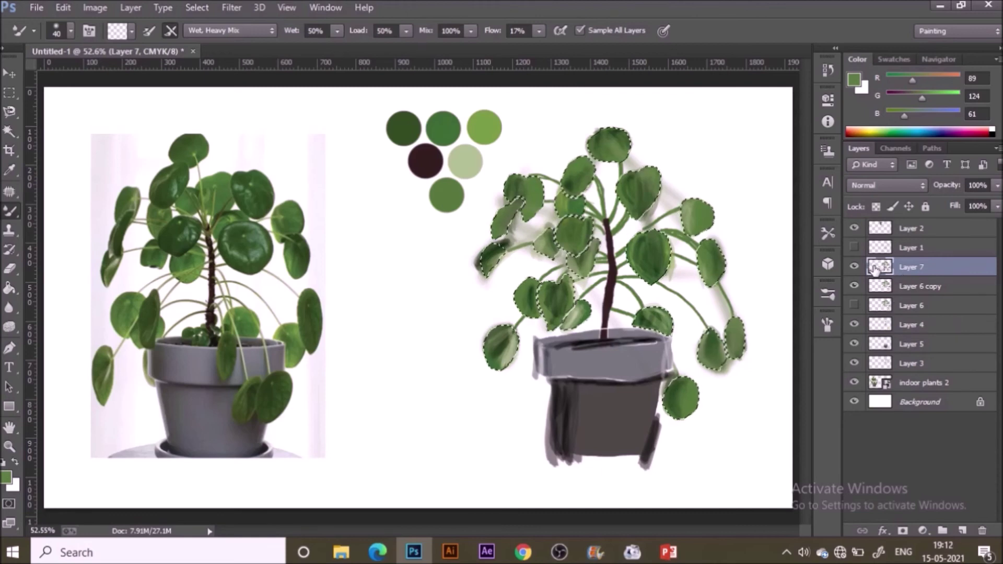
pyautogui.click(905, 530)
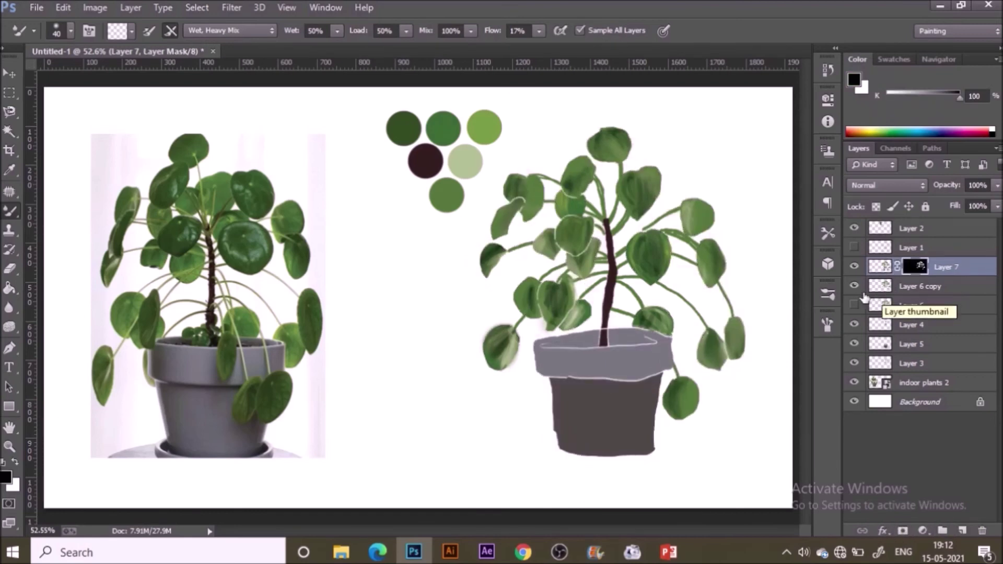
pyautogui.moveTo(880, 344); pyautogui.dragTo(883, 326)
pyautogui.keyDown('ctrl'); pyautogui.click(882, 327); pyautogui.keyUp('ctrl')
pyautogui.click(913, 269)
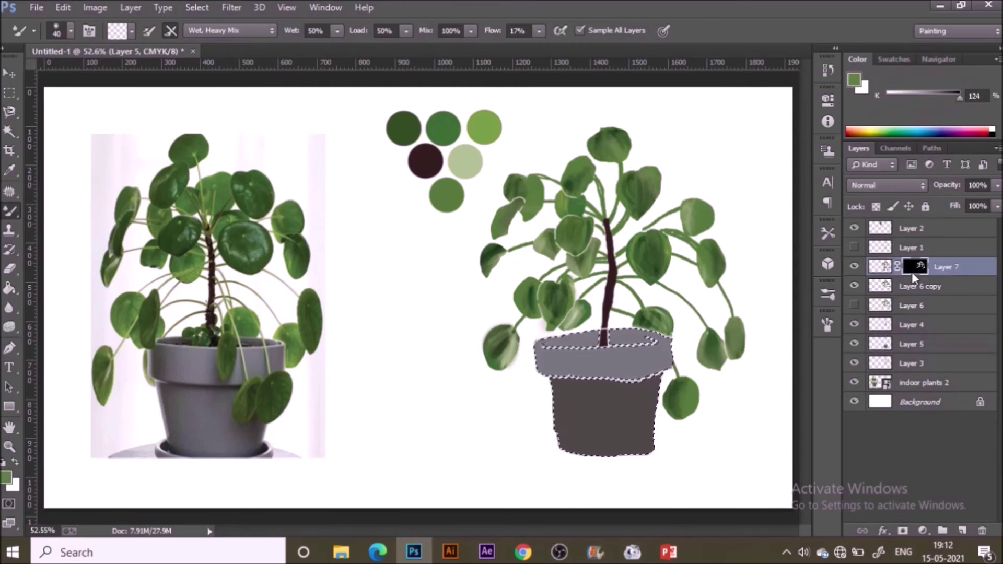
pyautogui.press('g')
pyautogui.press('d')
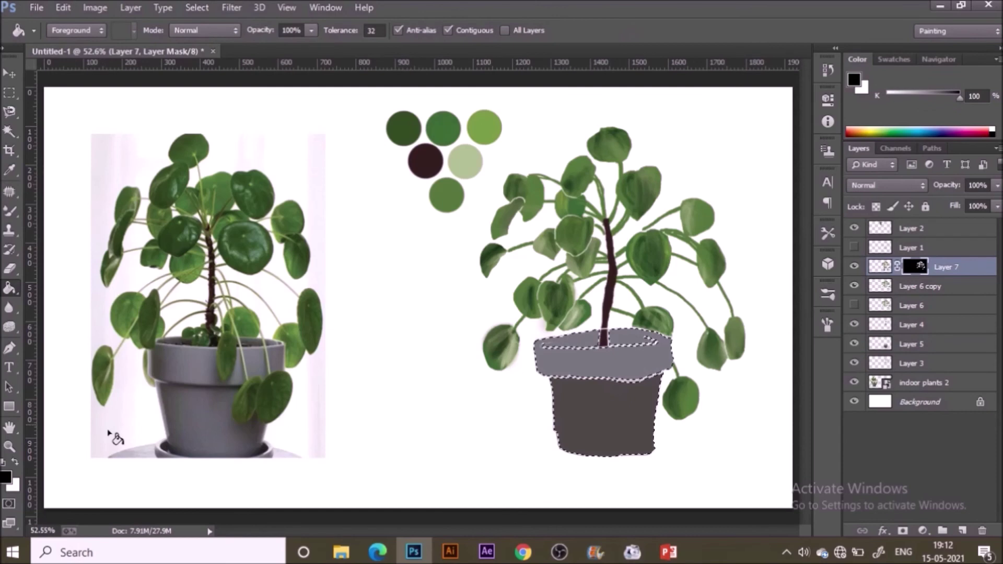
pyautogui.click(626, 391)
pyautogui.hotkey('ctrl', 'd')
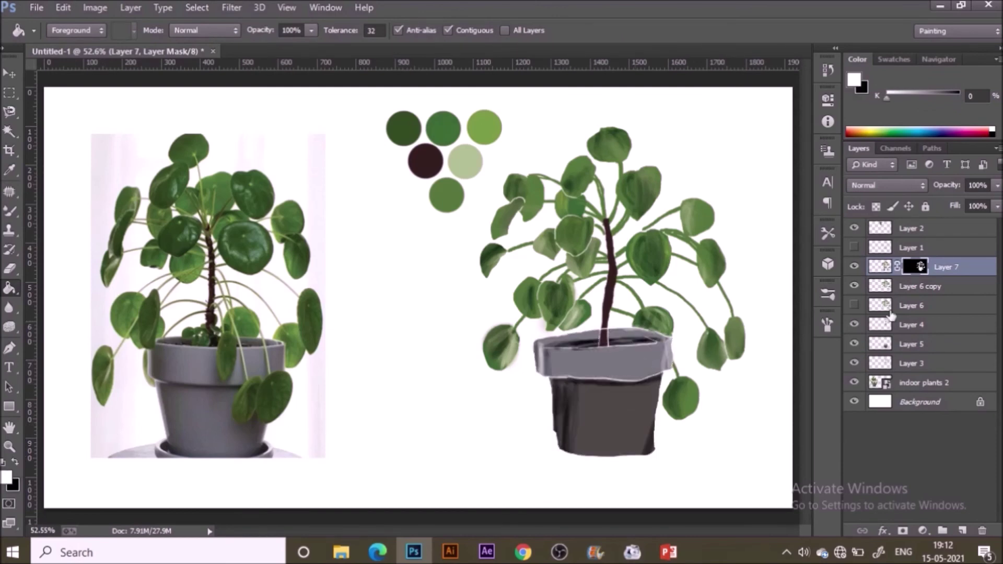
# - Show Layer 6 and blend the pot's shading on Layer 7 with the Mixer Brush, sampling the rim's grey
pyautogui.click(854, 306)
pyautogui.press('b')
pyautogui.click(880, 266)
pyautogui.keyDown('alt'); pyautogui.click(554, 360); pyautogui.keyUp('alt')
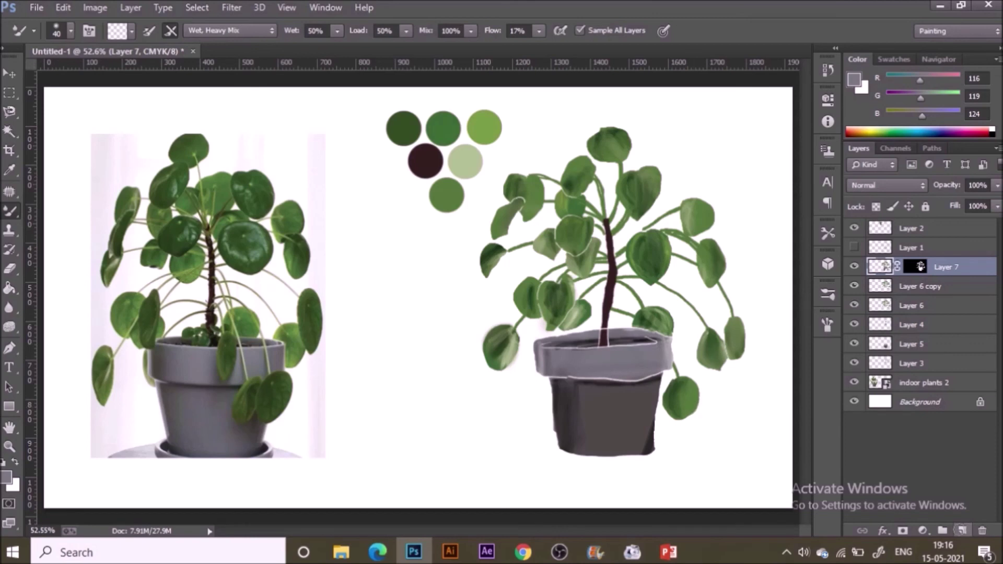
# - Choose a different brush preset at 20 px for the Mixer Brush
pyautogui.click(828, 295)
pyautogui.scroll(-5, 758, 313)
pyautogui.click(790, 182)
pyautogui.moveTo(804, 355)
pyautogui.mouseDown()
pyautogui.moveTo(804, 301)
pyautogui.moveTo(805, 340)
pyautogui.mouseUp()
pyautogui.click(785, 114)
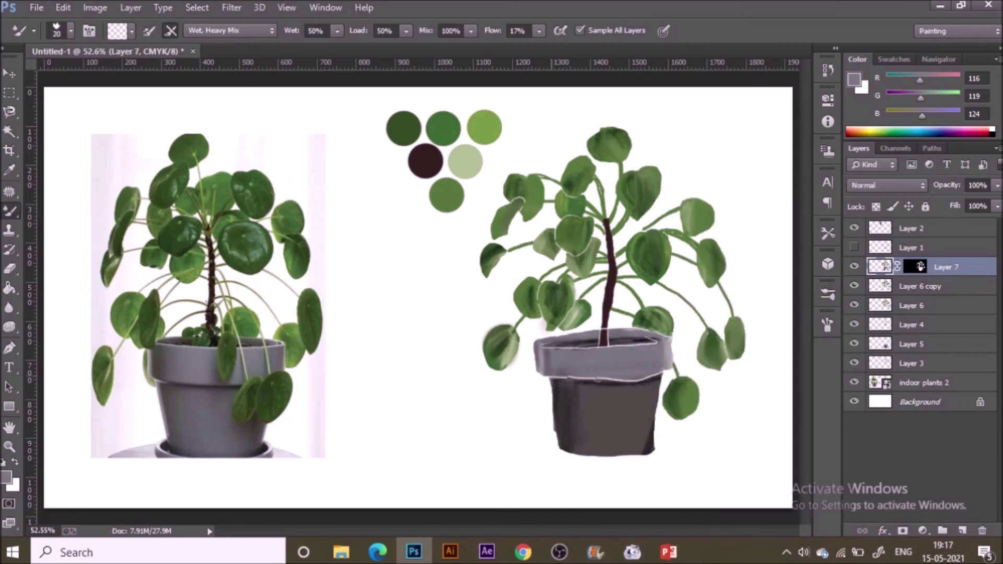
# - Add a new layer above Layer 7 and paint over the rim's lower and upper edges in grey with the 35 px Brush
pyautogui.rightClick(10, 212)
pyautogui.click(31, 210)
pyautogui.click(961, 530)
pyautogui.moveTo(552, 377); pyautogui.dragTo(657, 376)
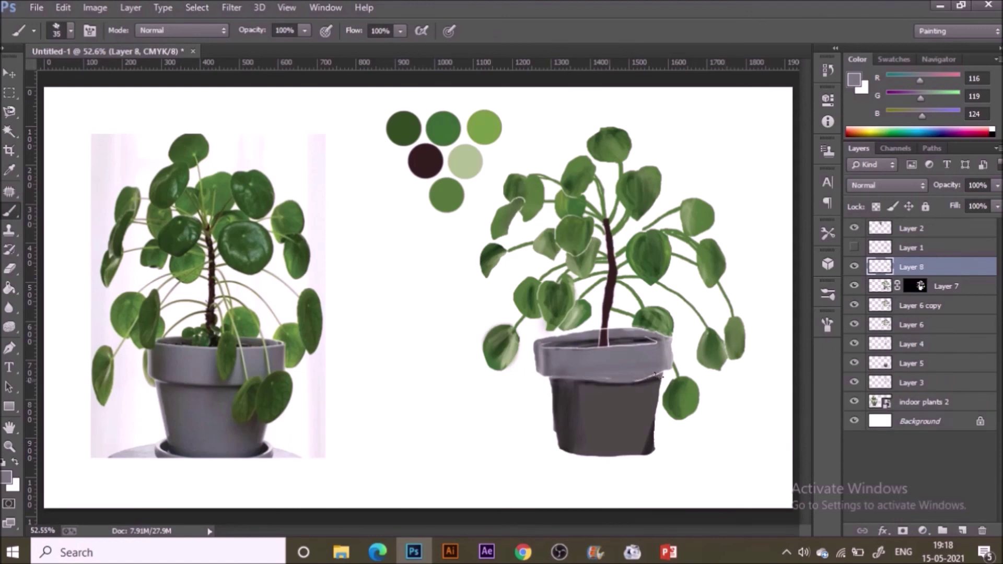
pyautogui.moveTo(536, 344)
pyautogui.mouseDown()
pyautogui.moveTo(654, 347)
pyautogui.moveTo(598, 345)
pyautogui.moveTo(603, 329)
pyautogui.mouseUp()
# - Paint over the pale outlines at the trunk base in its dark brown and along the leaf edges in sampled leaf green
pyautogui.keyDown('alt'); pyautogui.click(605, 328); pyautogui.keyUp('alt')
pyautogui.hotkey('ctrl', '+')
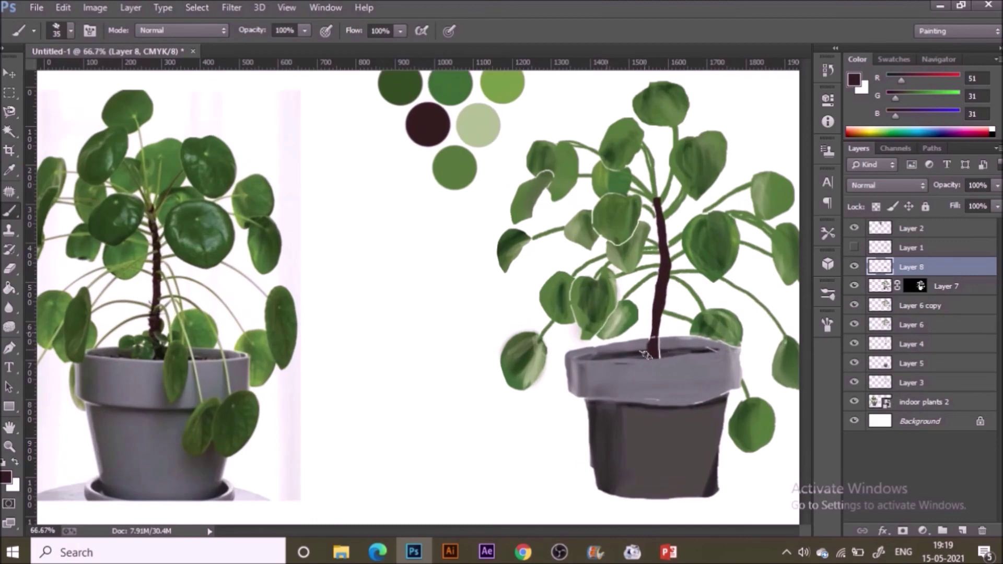
pyautogui.keyDown('alt'); pyautogui.click(567, 293); pyautogui.keyUp('alt')
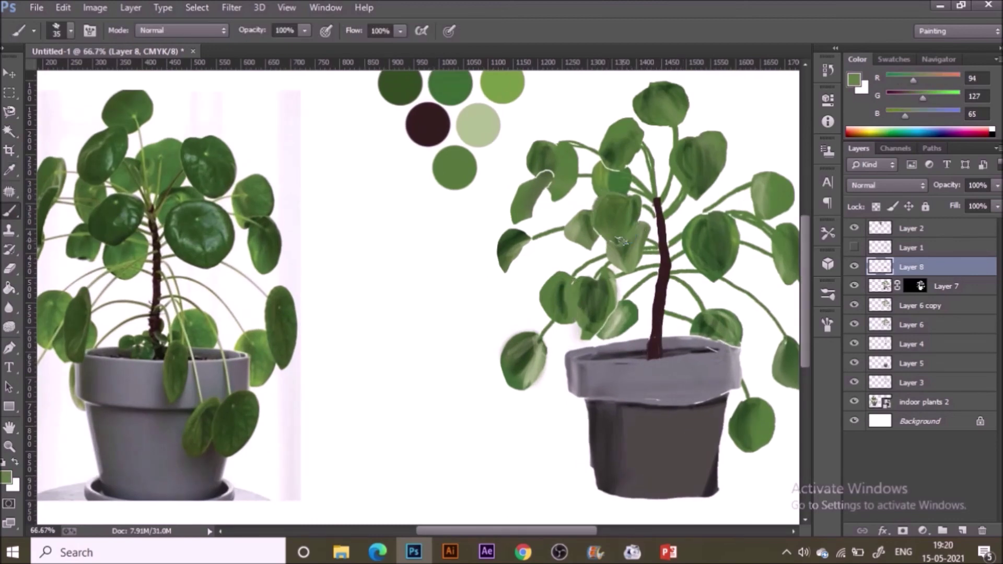
pyautogui.moveTo(540, 173); pyautogui.dragTo(547, 185)
pyautogui.moveTo(619, 170); pyautogui.dragTo(607, 165)
pyautogui.click(794, 531)
pyautogui.moveTo(630, 334); pyautogui.dragTo(649, 337)
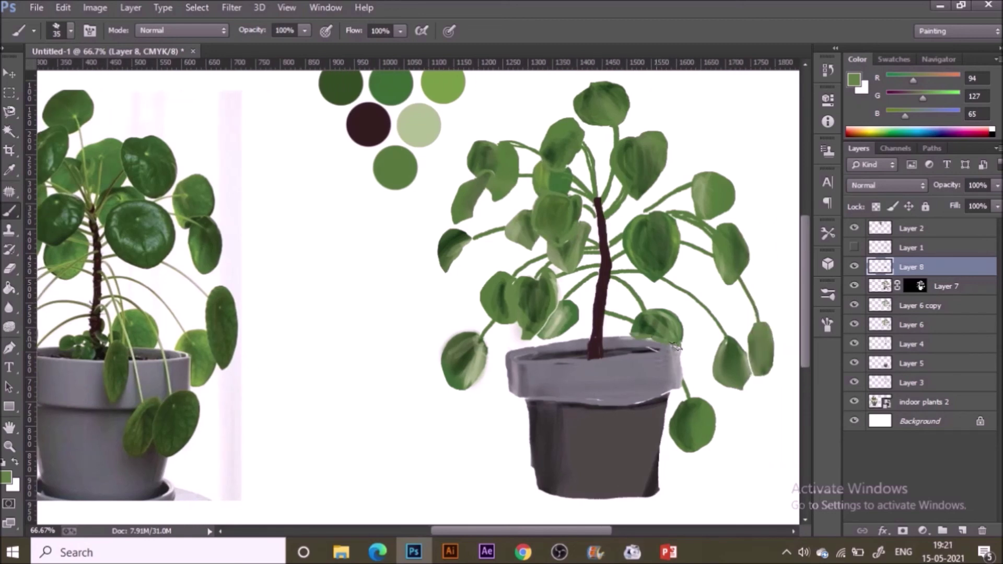